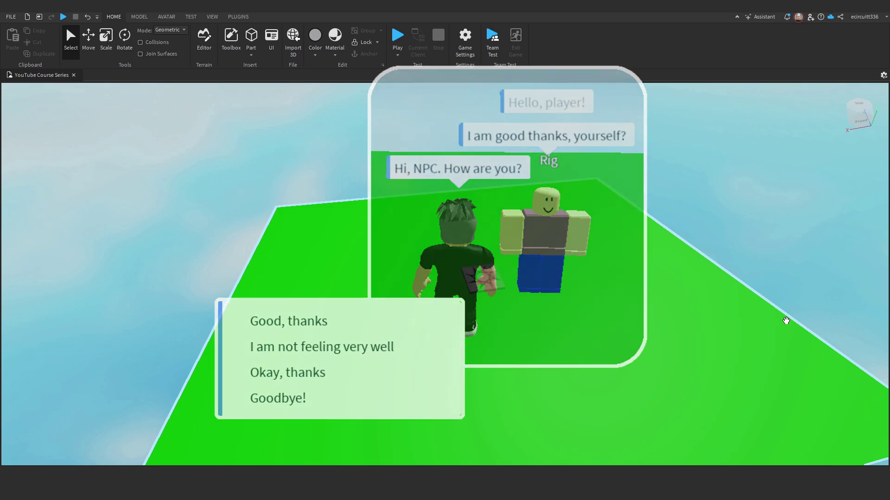
# Generate an R15 masculine Block Avatar rig in the workspace.
pyautogui.click(167, 17)
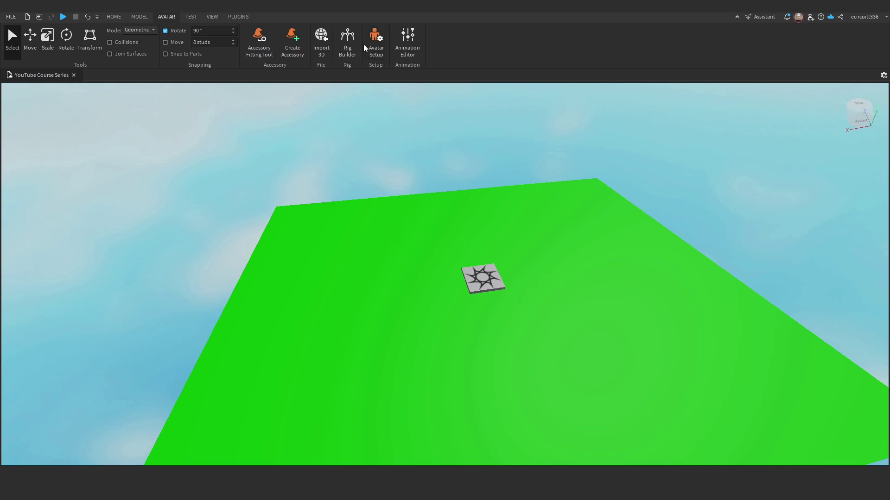
pyautogui.click(348, 44)
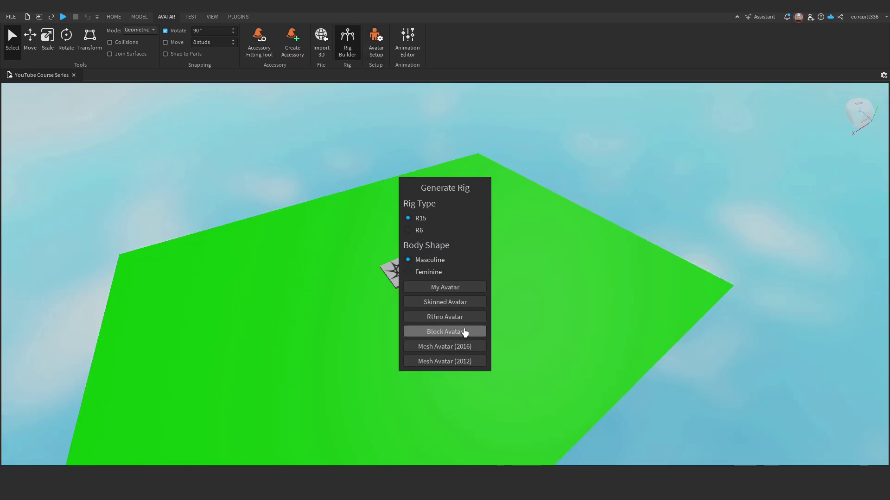
pyautogui.click(463, 332)
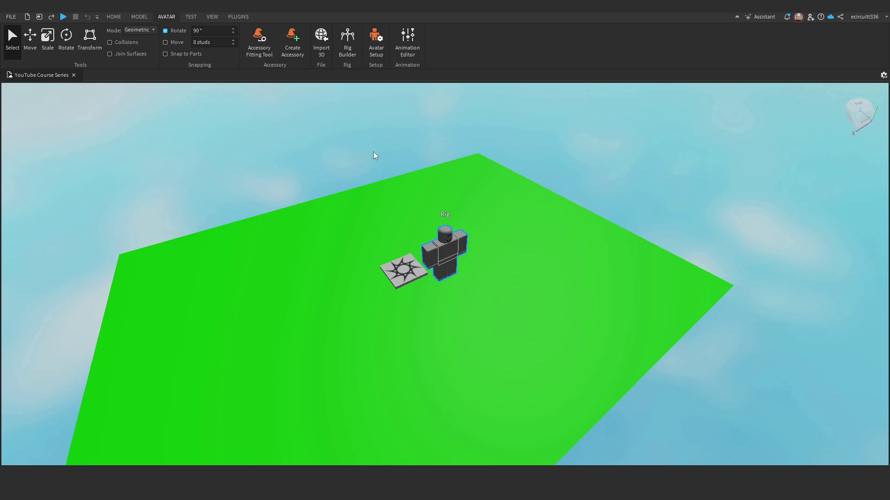
# Show the Explorer and Properties windows and leave the Output window closed.
pyautogui.click(212, 17)
pyautogui.click(15, 39)
pyautogui.click(54, 41)
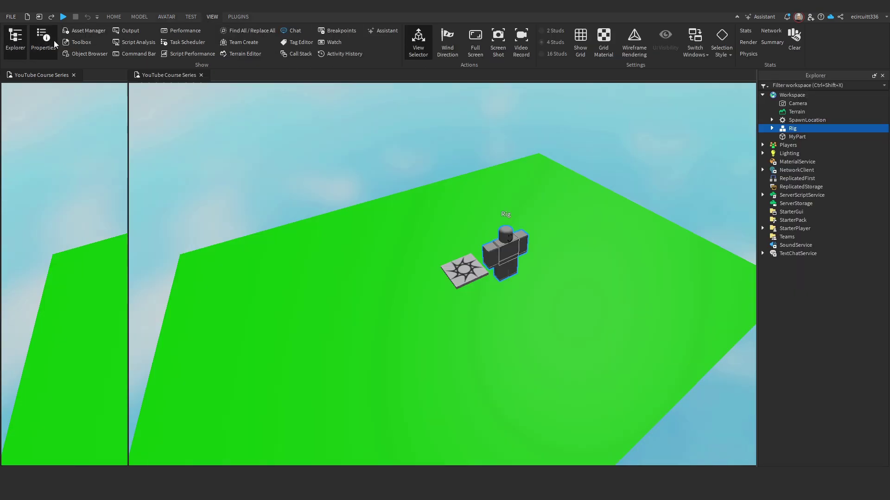
pyautogui.click(126, 30)
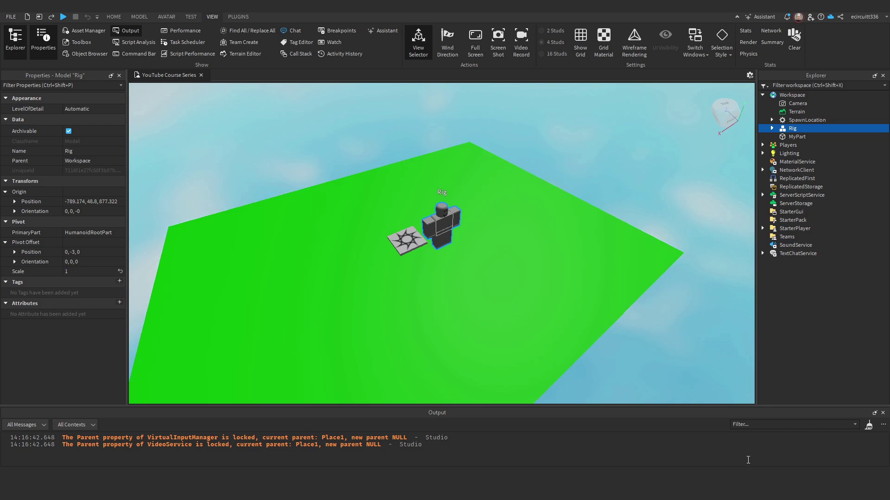
pyautogui.click(882, 413)
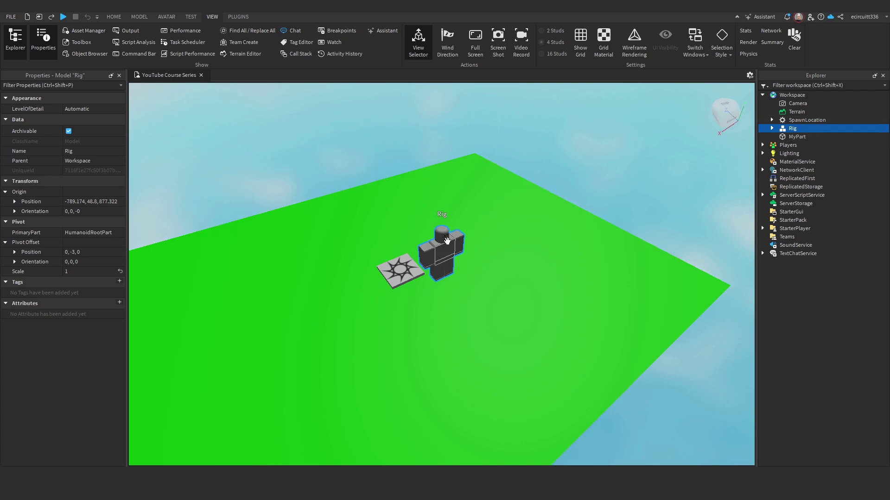
# Move the rig onto the green ground in front of the spawn pad.
pyautogui.moveTo(447, 241); pyautogui.dragTo(444, 214)
pyautogui.scroll(5, 472, 209)
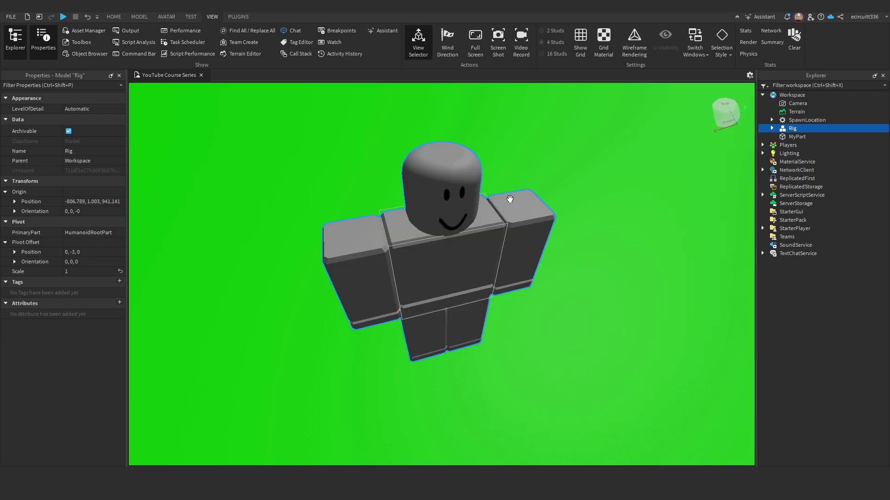
pyautogui.scroll(-3, 511, 198)
pyautogui.moveTo(510, 199); pyautogui.dragTo(707, 156, button='right')
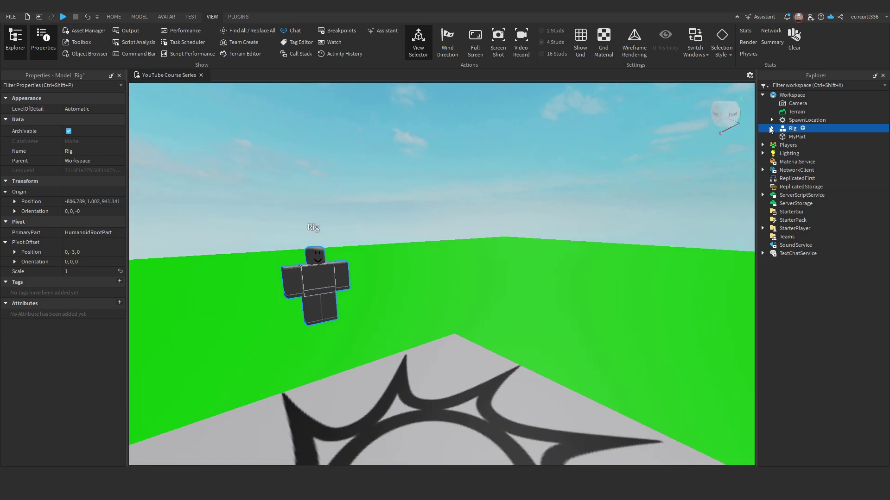
# Examine the rig's component parts, including LeftHand and LeftLowerArm, and how they look on the model.
pyautogui.click(771, 129)
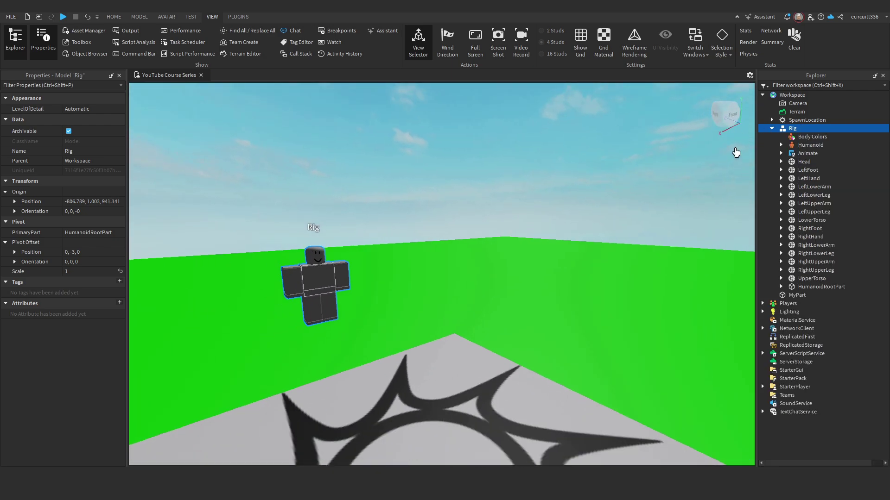
pyautogui.click(809, 179)
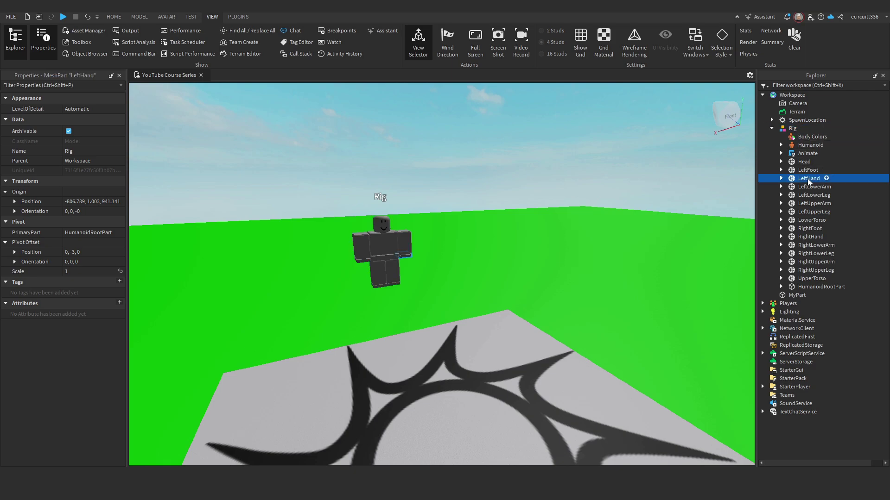
pyautogui.click(807, 186)
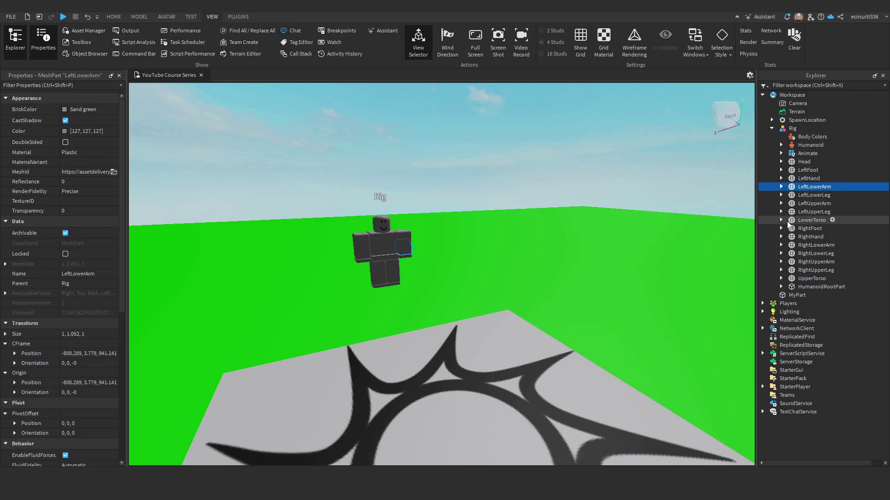
pyautogui.press('F5')
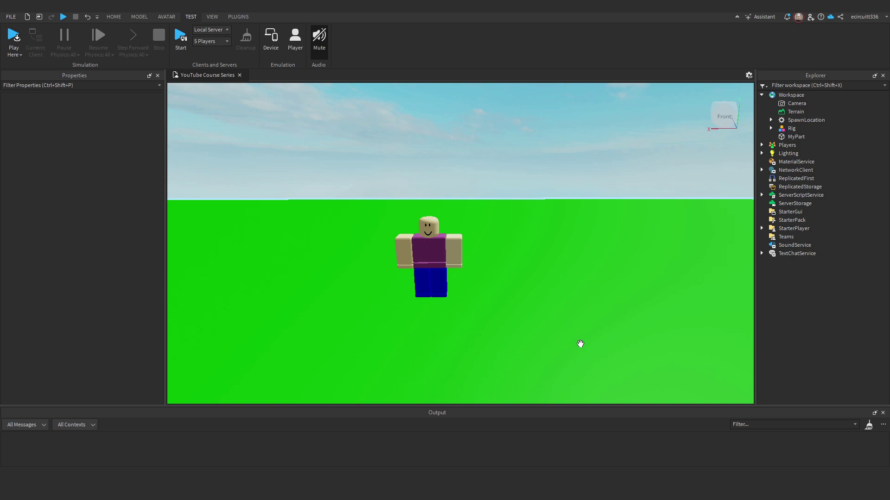
pyautogui.scroll(-3, 581, 345)
pyautogui.scroll(3, 578, 233)
pyautogui.moveTo(645, 321); pyautogui.dragTo(579, 231, button='right')
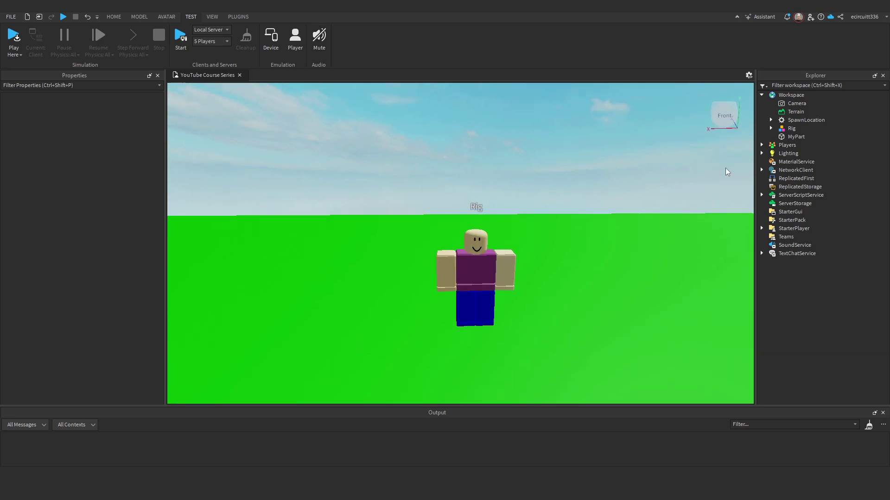
# Examine the rig's Body Colors properties and its individual hand, arm and leg parts.
pyautogui.click(769, 128)
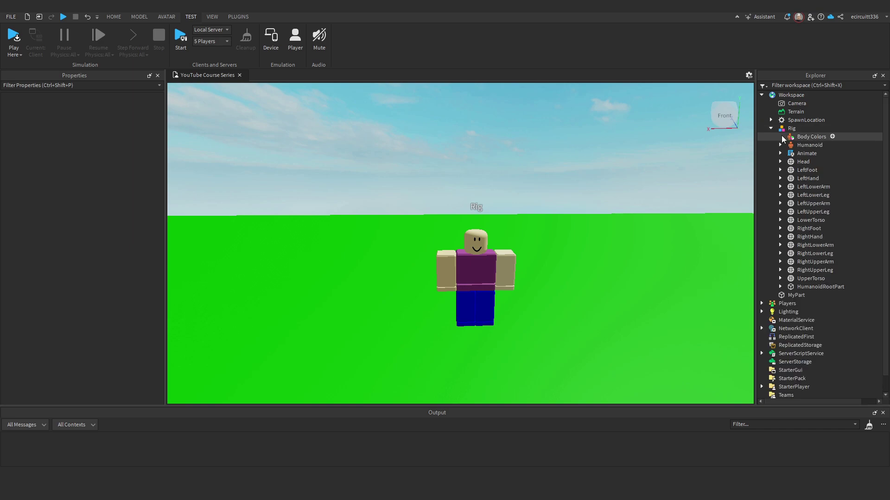
pyautogui.click(794, 135)
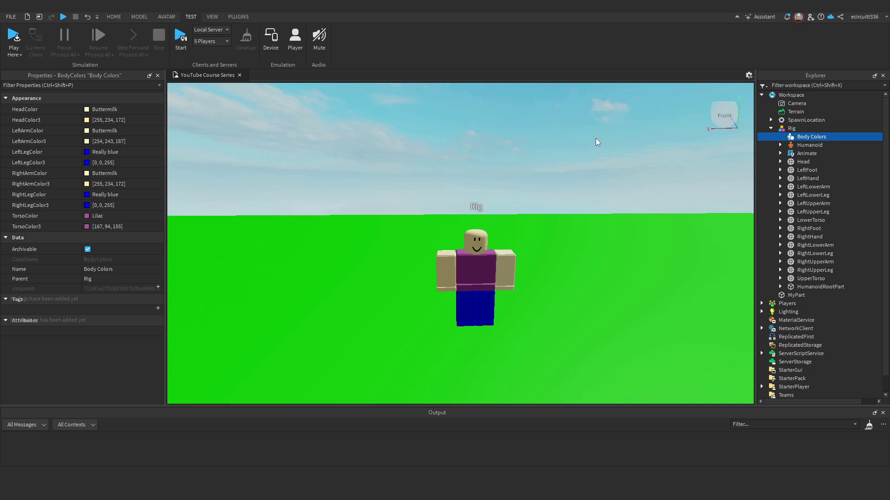
pyautogui.click(807, 179)
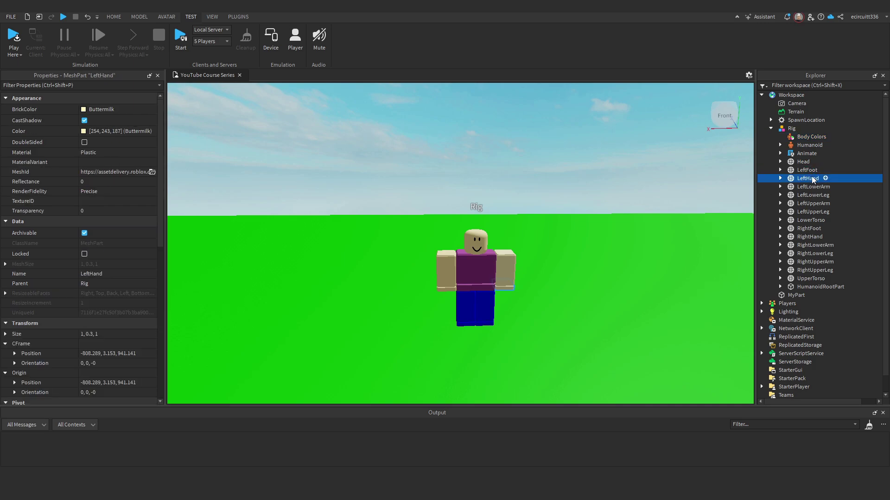
pyautogui.click(813, 186)
pyautogui.click(812, 195)
pyautogui.click(555, 187)
pyautogui.moveTo(554, 187); pyautogui.dragTo(555, 187, button='right')
pyautogui.press('w')
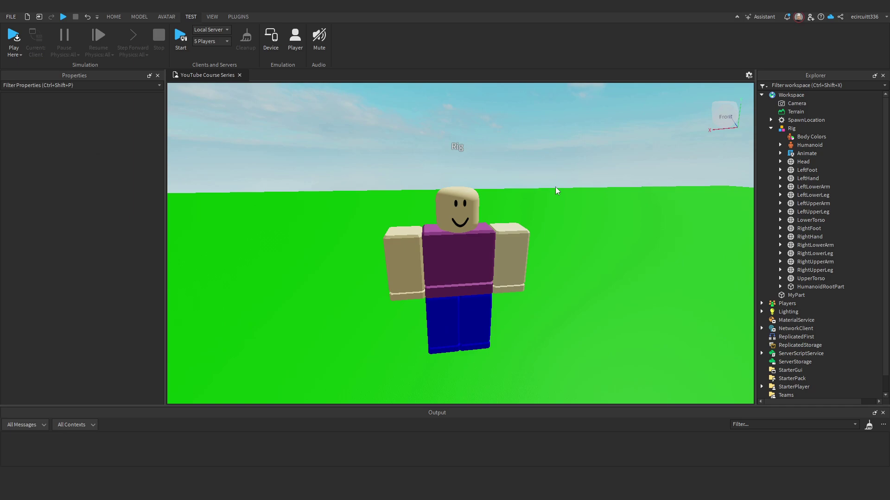
pyautogui.click(810, 136)
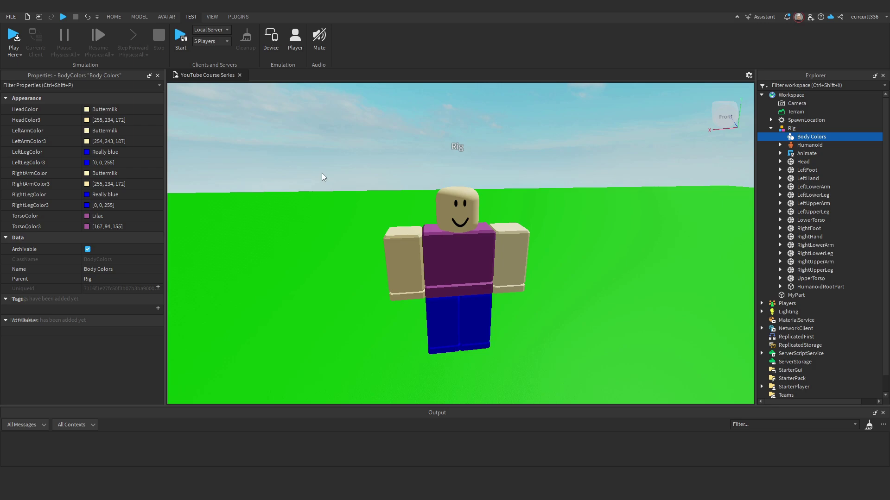
pyautogui.moveTo(244, 176); pyautogui.dragTo(245, 176, button='right')
pyautogui.press('s')
pyautogui.press('w')
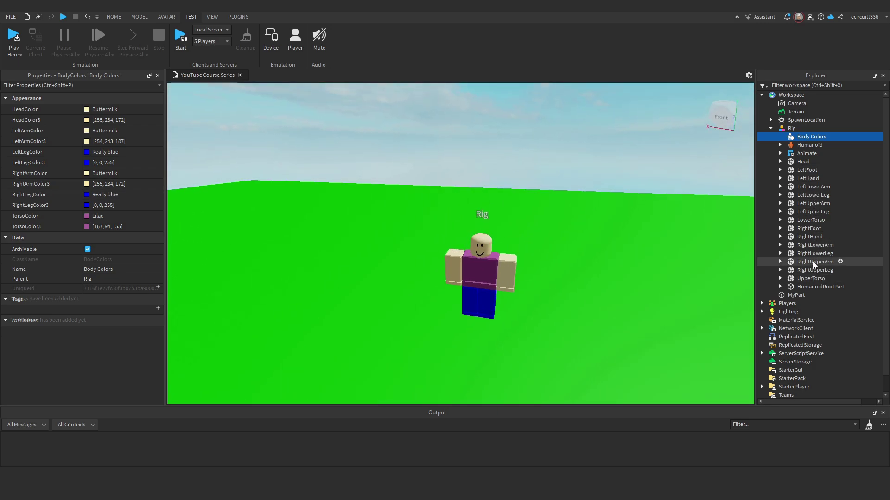
pyautogui.click(608, 162)
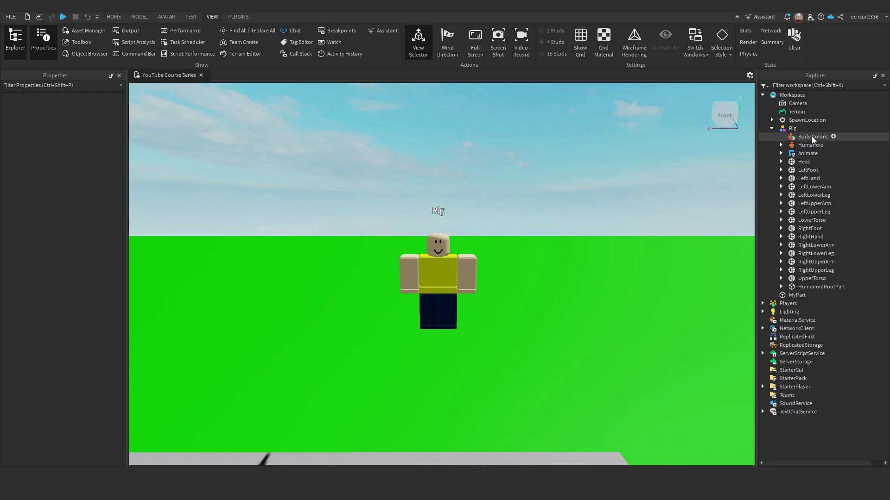
# Insert a Dialog object into the rig's Head.
pyautogui.click(819, 162)
pyautogui.hotkey('ctrl', 'i')
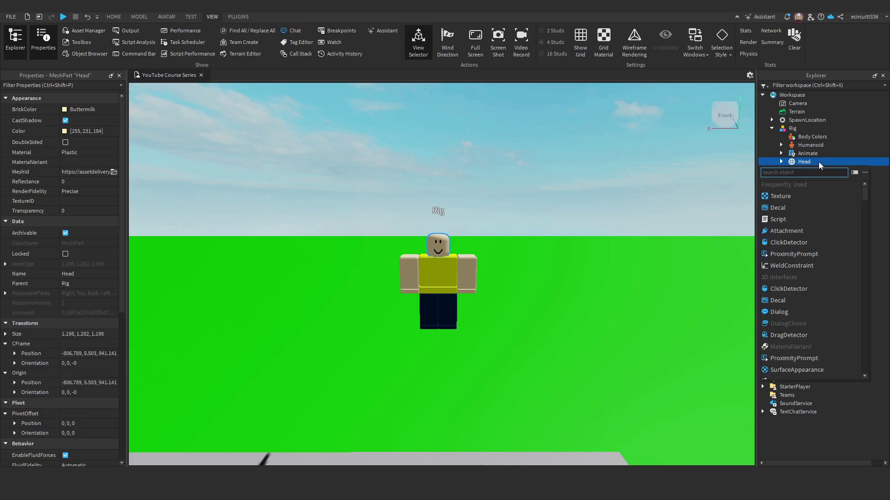
pyautogui.write('dialog')
pyautogui.click(788, 184)
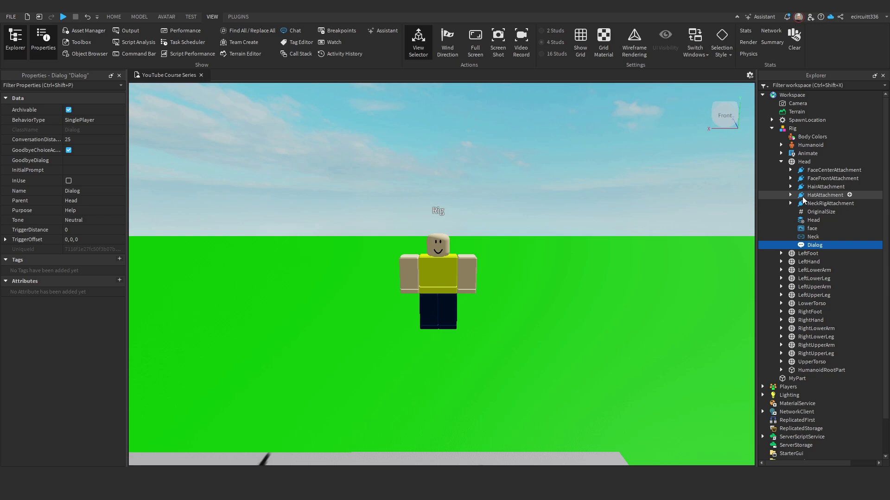
# Set the Dialog's GoodbyeDialog to "Goodbye!" and its InitialPrompt to "Hello, player!".
pyautogui.click(827, 245)
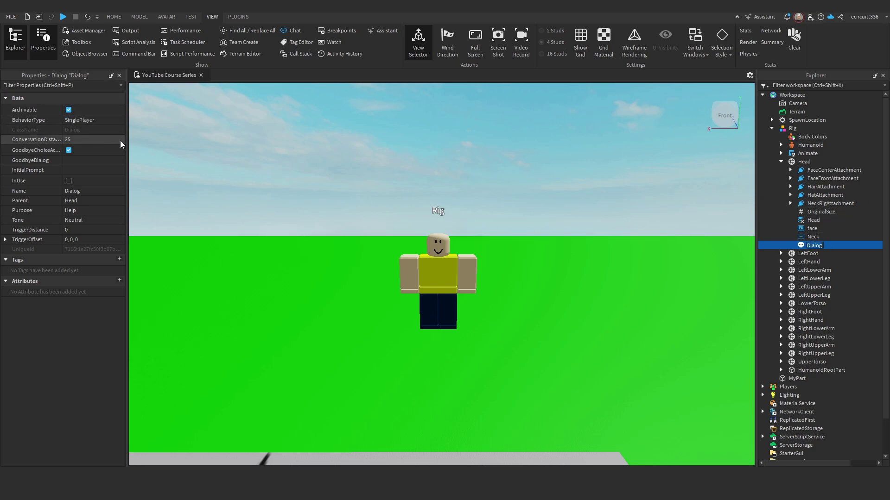
pyautogui.moveTo(127, 140); pyautogui.dragTo(165, 141)
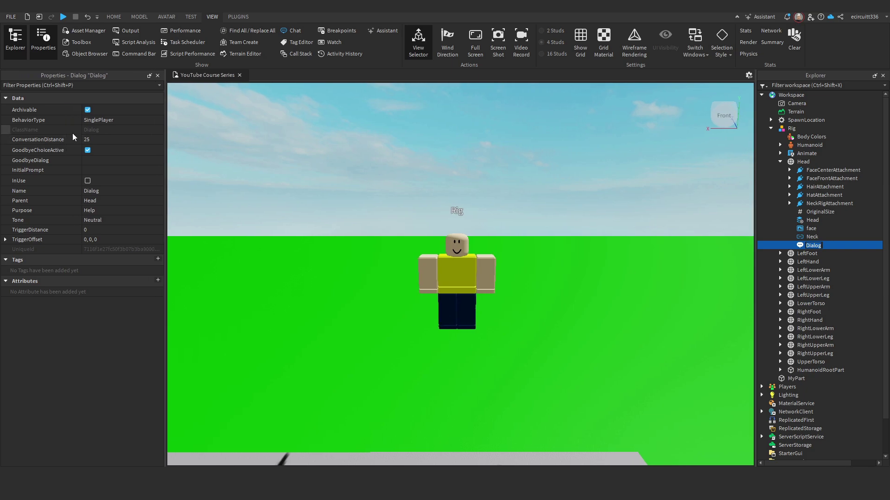
pyautogui.click(99, 159)
pyautogui.write('Goodbye!')
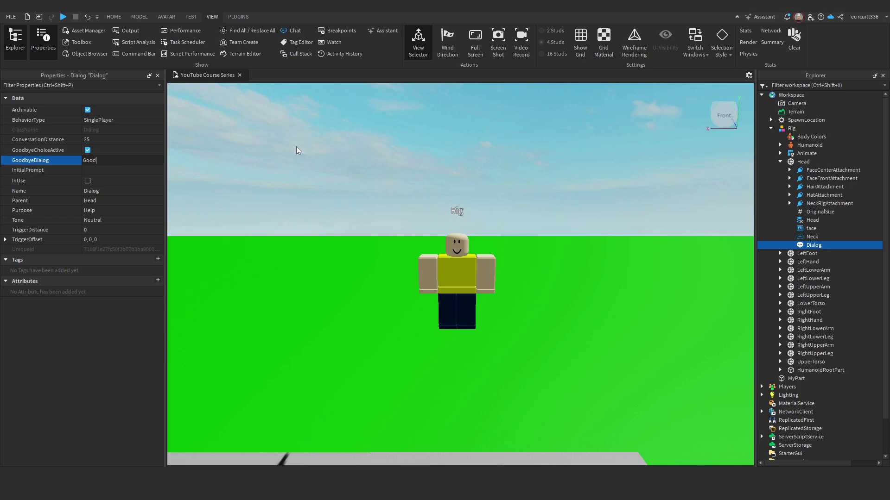
pyautogui.click(122, 171)
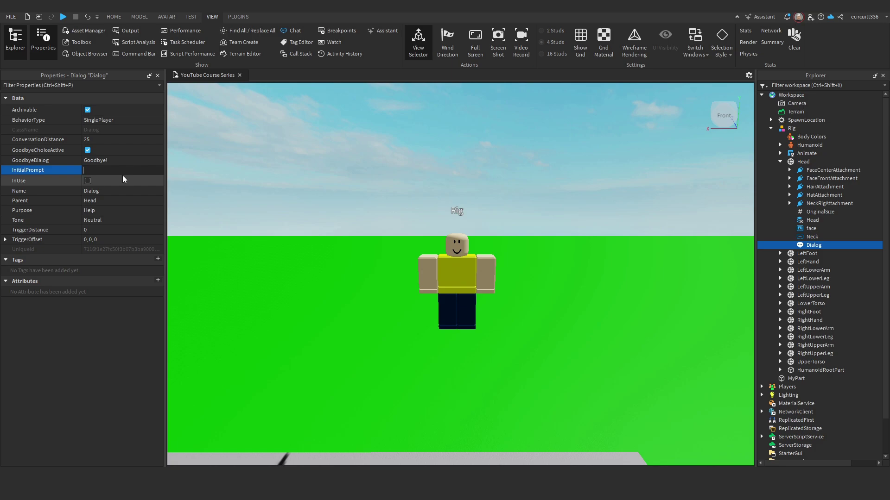
pyautogui.write('Hello, player!')
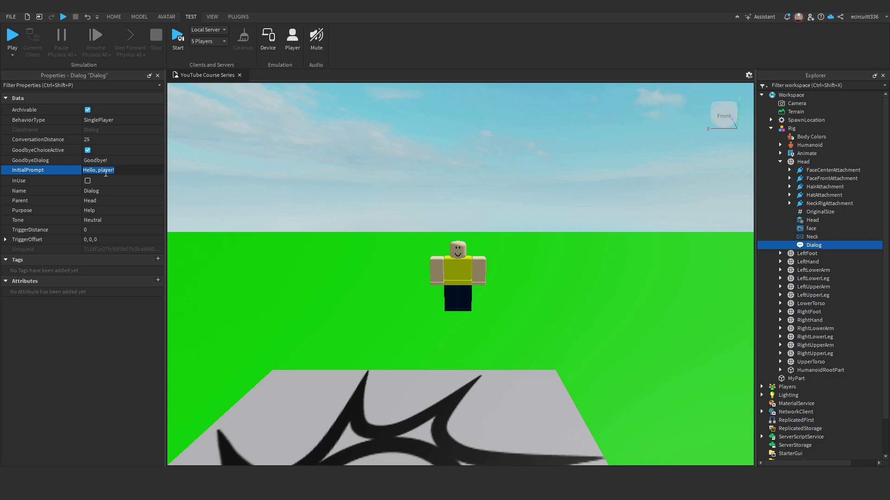
# Keep the Dialog's Purpose as Help and playtest the place by starting a conversation with the rig.
pyautogui.click(115, 214)
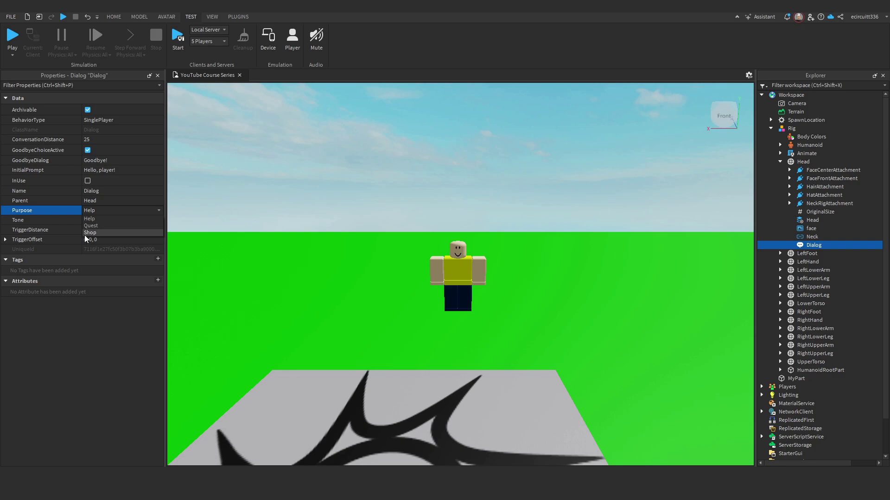
pyautogui.click(89, 218)
pyautogui.click(19, 36)
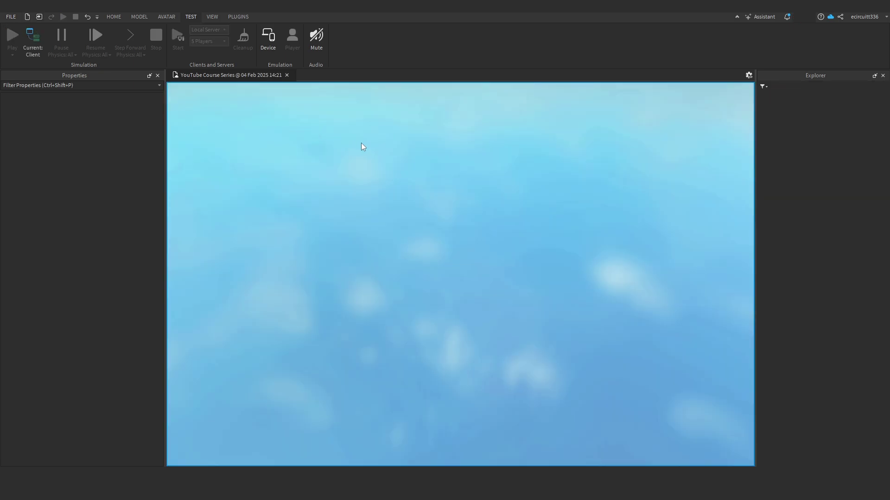
pyautogui.moveTo(453, 186); pyautogui.dragTo(453, 187, button='right')
pyautogui.press('w')
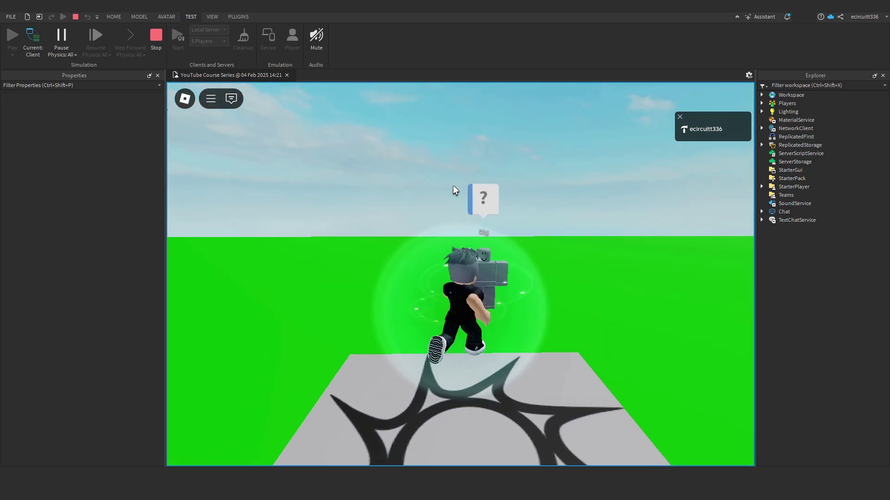
pyautogui.click(482, 199)
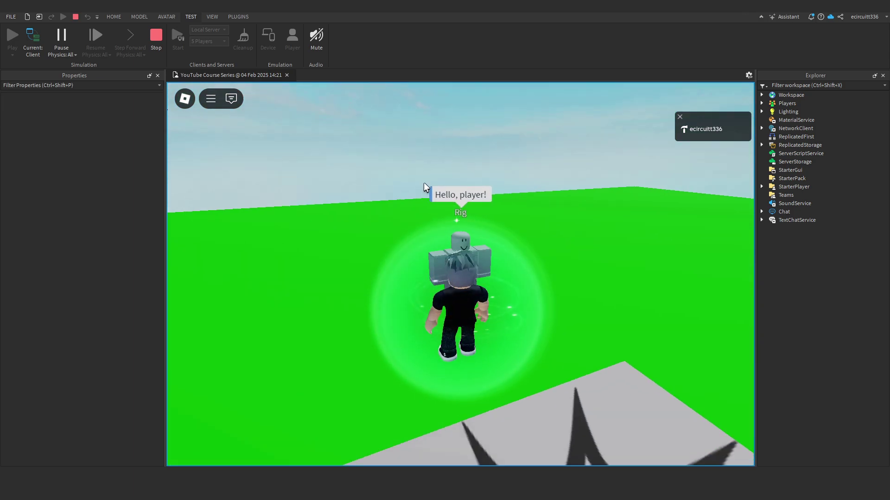
pyautogui.click(153, 39)
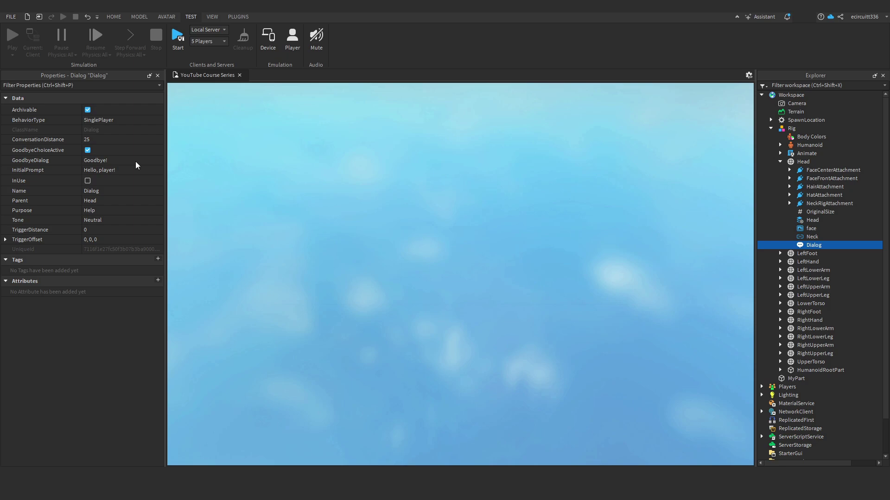
# Set the Dialog's Purpose to Quest and playtest the place to check the rig's speech bubble icon.
pyautogui.click(107, 210)
pyautogui.click(107, 218)
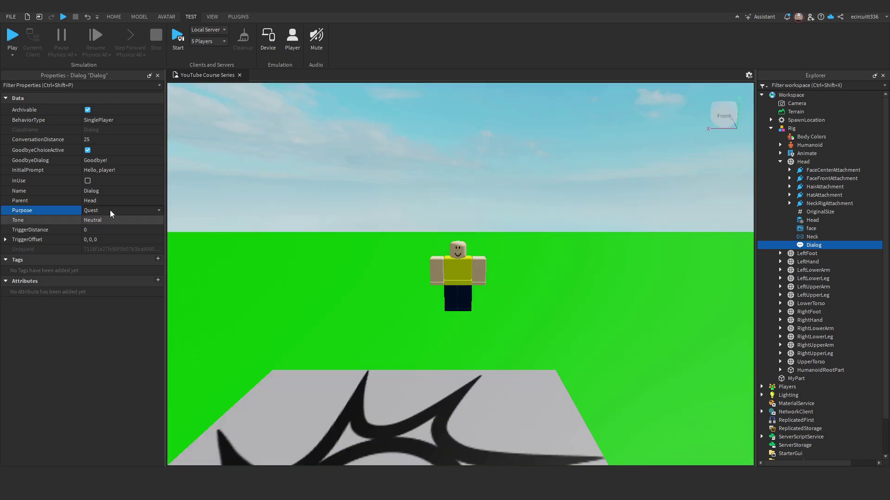
pyautogui.click(11, 35)
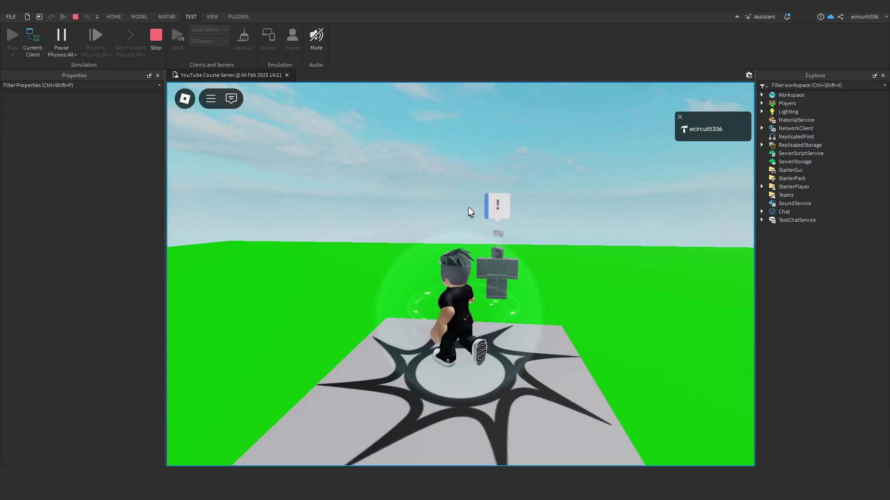
pyautogui.click(156, 39)
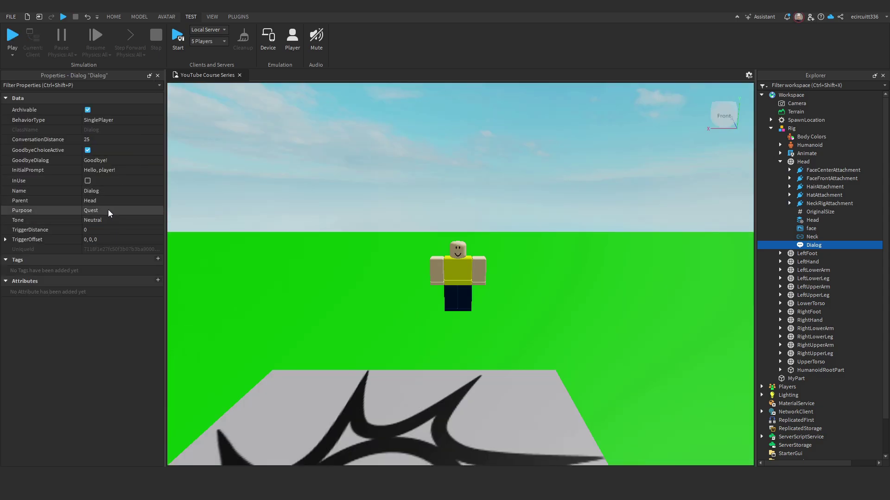
# Set the Dialog's Purpose to Shop and playtest the place to check the icon above the rig.
pyautogui.click(108, 210)
pyautogui.click(118, 229)
pyautogui.press('F5')
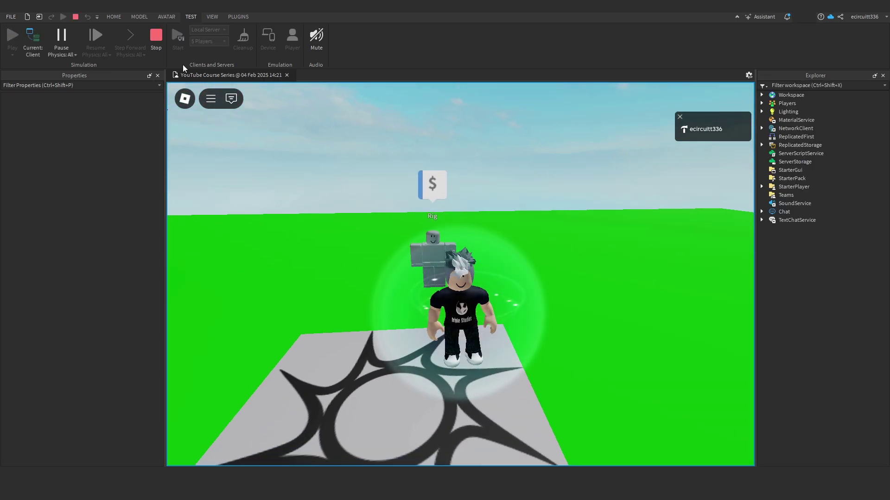
pyautogui.click(156, 39)
# Set the Purpose of the Dialog in the rig's Head to Help.
pyautogui.click(96, 211)
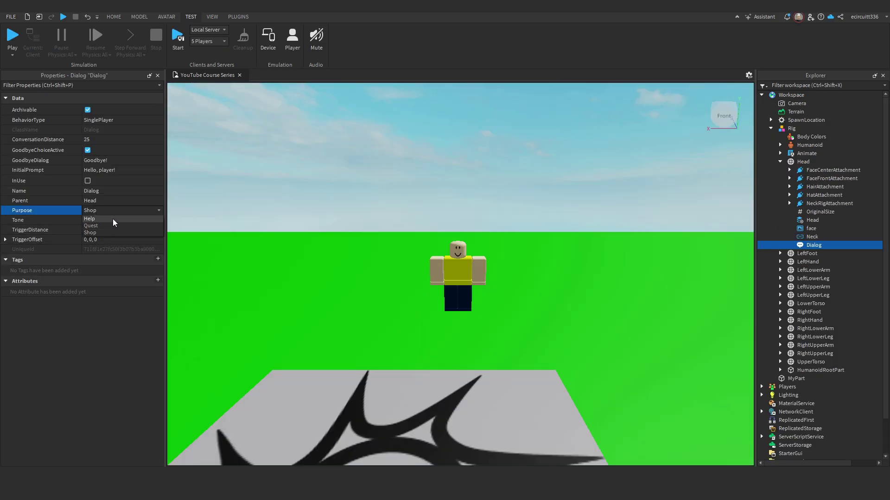
pyautogui.click(113, 218)
pyautogui.click(113, 221)
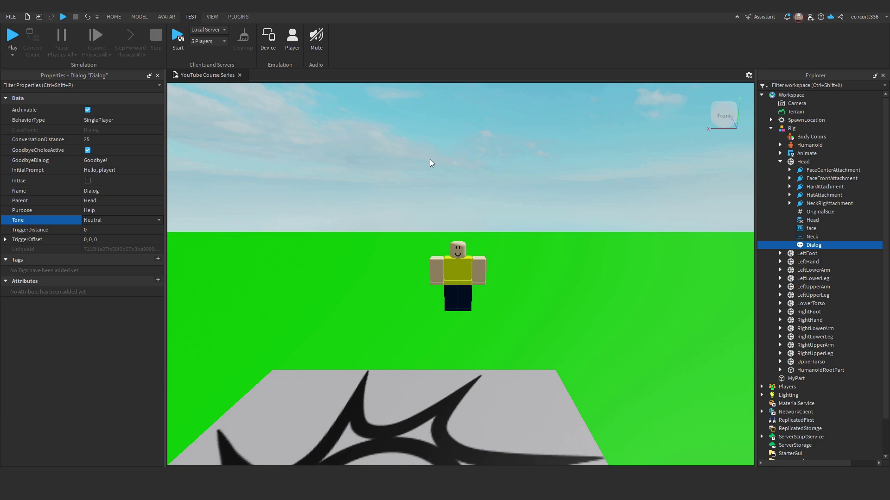
# Set the Dialog's Tone to Friendly and playtest a conversation with the rig to check the speech bubble colour.
pyautogui.click(127, 217)
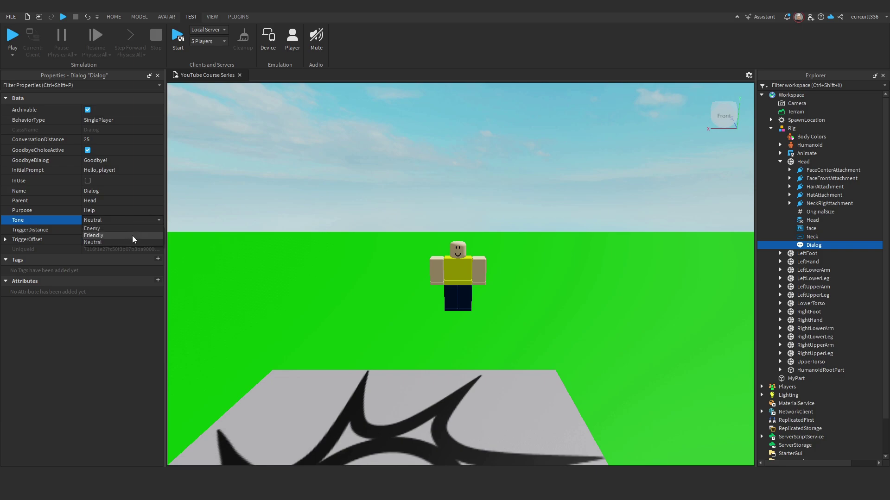
pyautogui.click(132, 235)
pyautogui.click(15, 36)
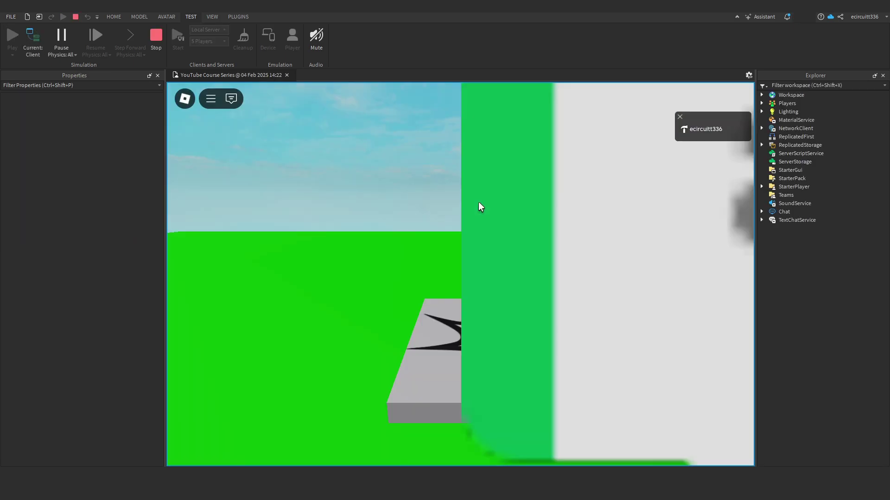
pyautogui.moveTo(538, 186); pyautogui.dragTo(519, 186, button='right')
pyautogui.press('w')
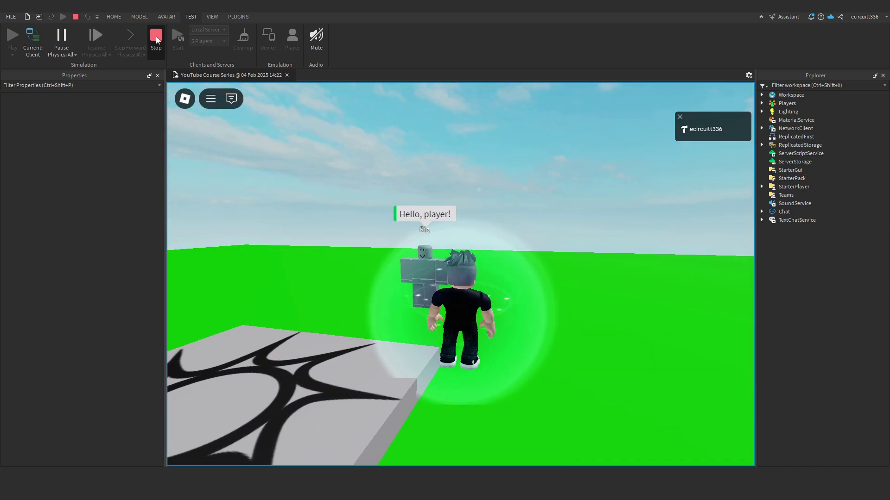
pyautogui.click(156, 40)
# Set the Dialog's Tone to Enemy and playtest the place by approaching the rig to check its speech bubble colour.
pyautogui.click(121, 220)
pyautogui.click(119, 239)
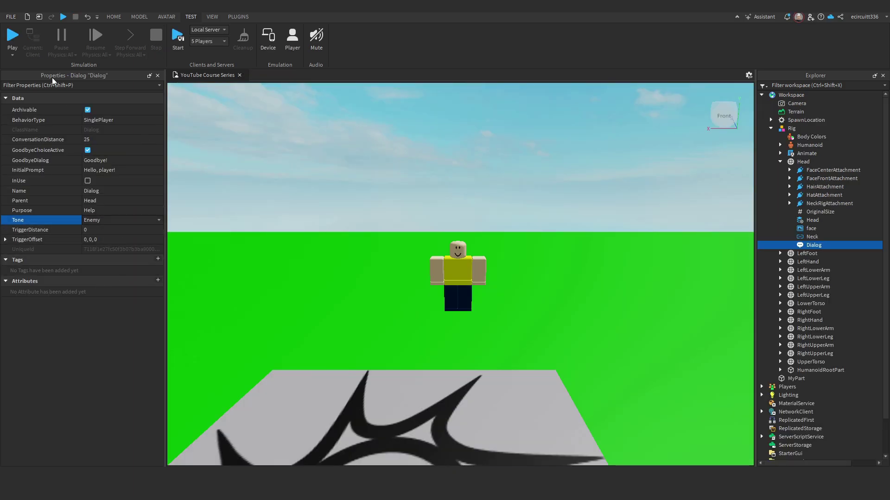
pyautogui.click(12, 35)
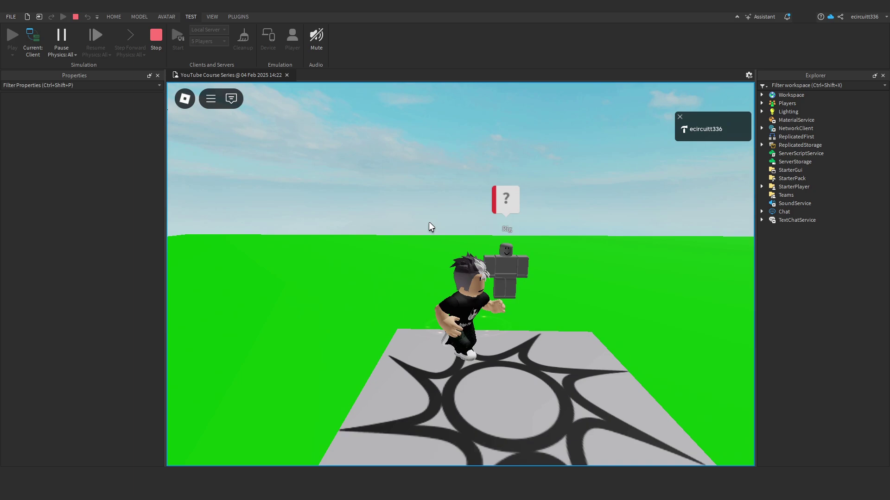
pyautogui.press('w')
pyautogui.click(448, 202)
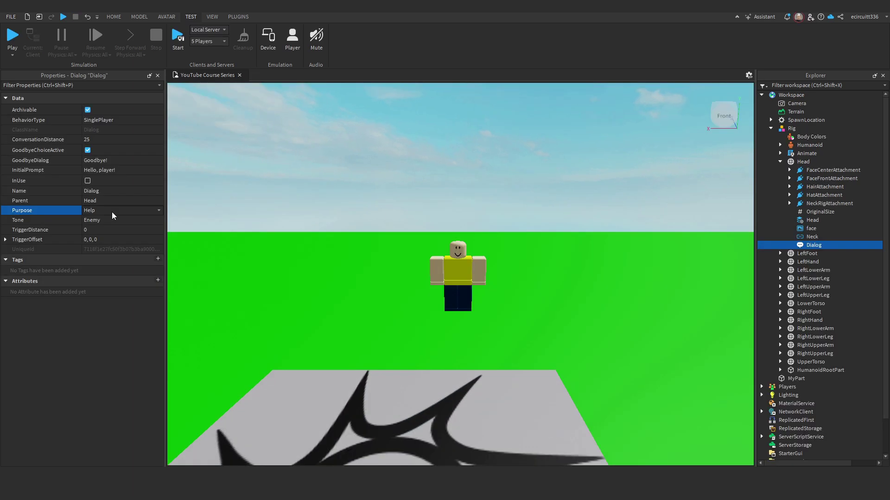
# Set the Tone of the Dialog in the rig's Head to Neutral.
pyautogui.click(120, 221)
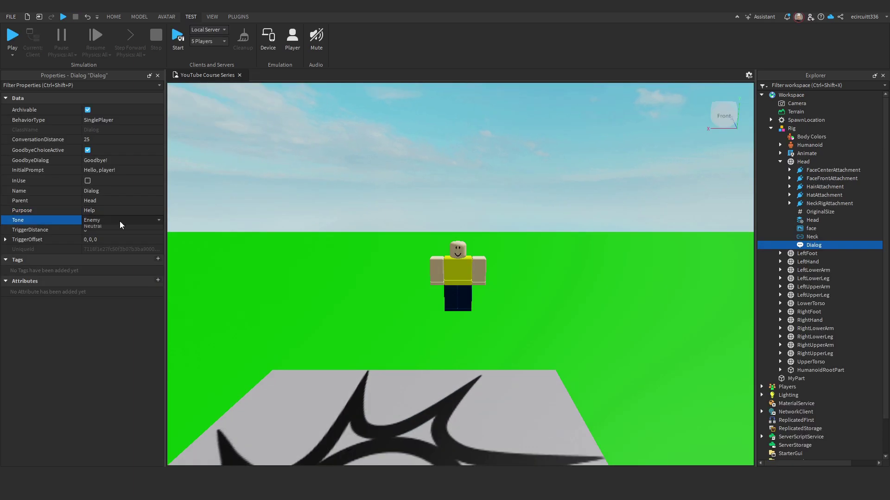
pyautogui.click(134, 230)
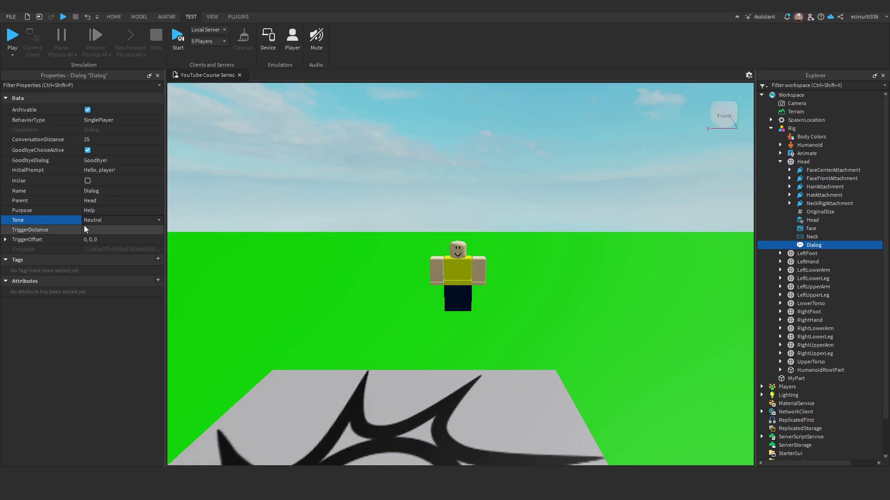
pyautogui.moveTo(585, 238); pyautogui.dragTo(584, 236, button='right')
pyautogui.press('w')
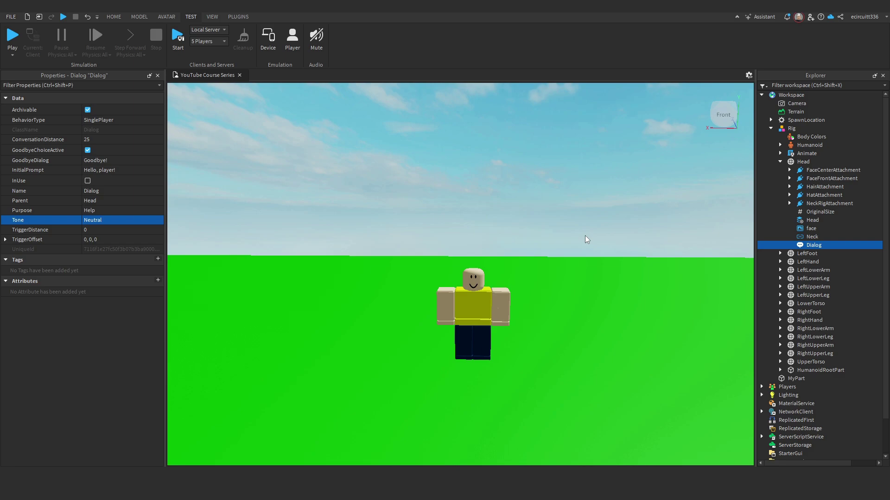
# Insert a DialogChoice object into the Dialog.
pyautogui.click(827, 246)
pyautogui.write('dial')
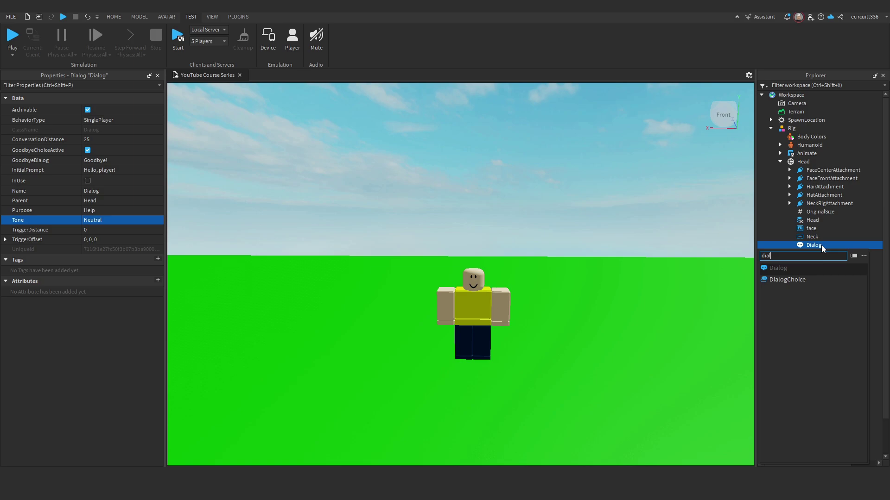
pyautogui.click(813, 278)
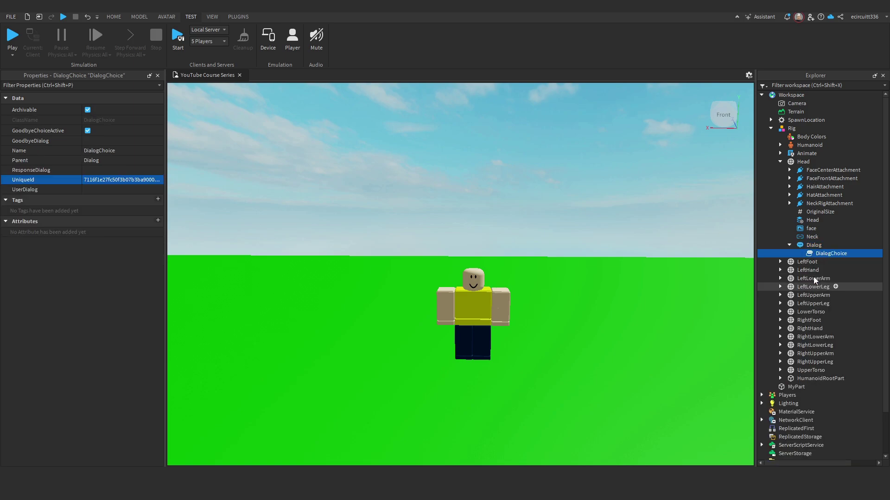
# Set the DialogChoice's UserDialog to "Hi, NPC. How are you?" and its ResponseDialog to "I am good thanks, yourself?".
pyautogui.click(102, 190)
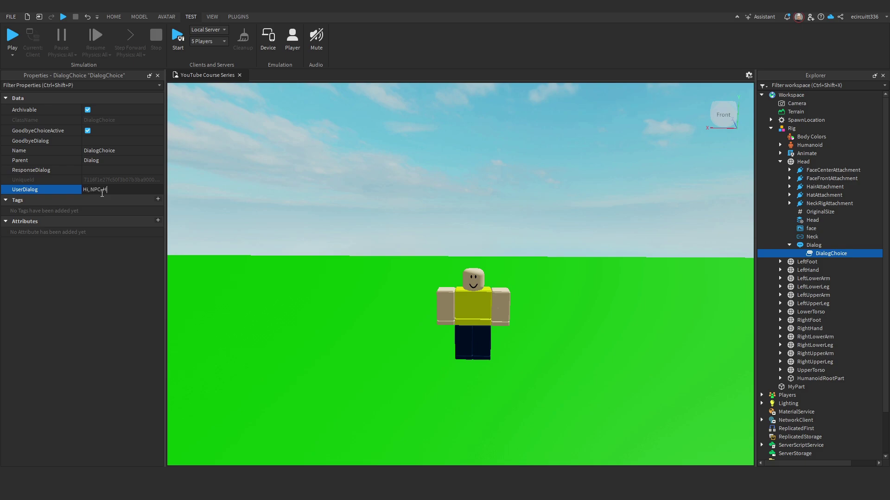
pyautogui.press('Return')
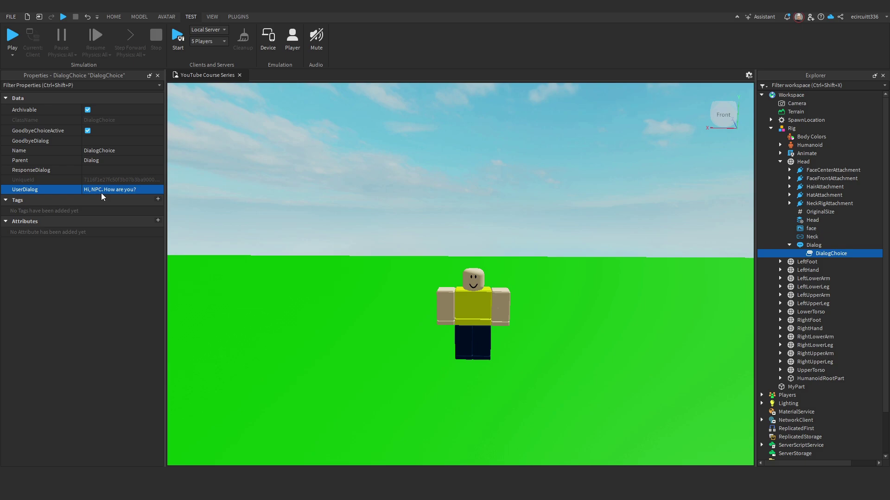
pyautogui.click(92, 170)
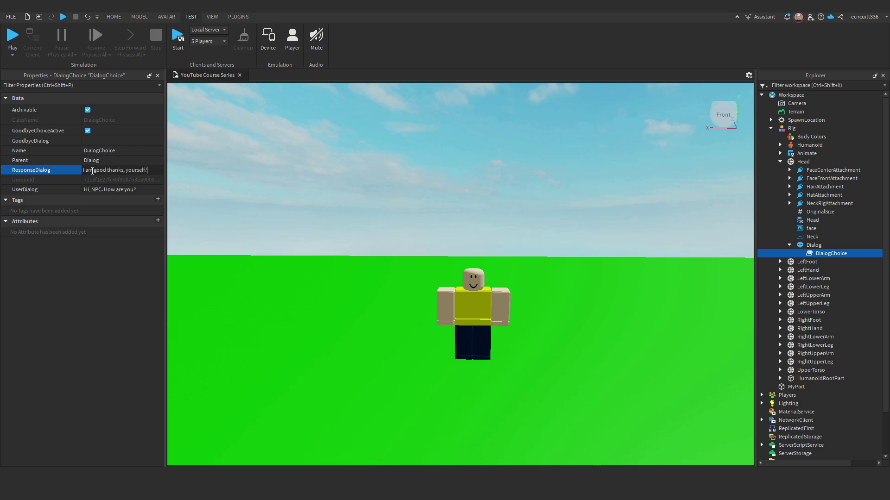
pyautogui.write('I am good thanks, yourself?')
# Playtest the place, start a conversation with the rig and answer with "Goodbye!".
pyautogui.click(12, 36)
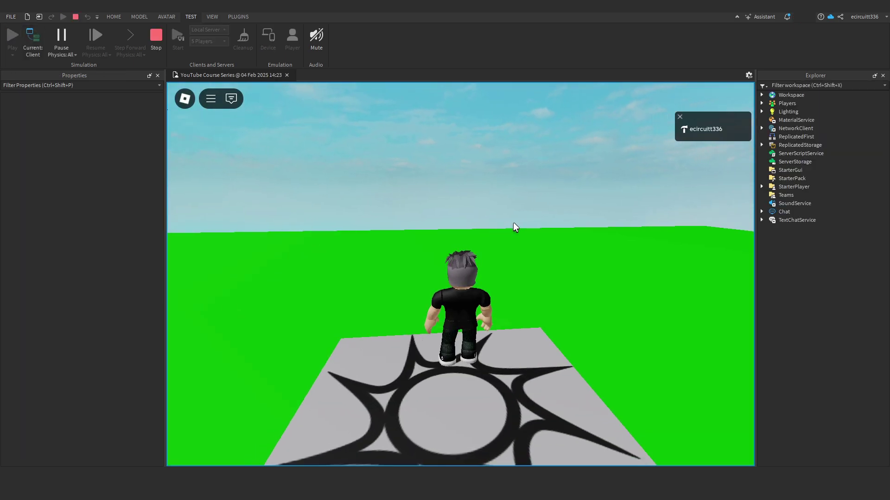
pyautogui.press('w')
pyautogui.click(466, 179)
pyautogui.moveTo(529, 208); pyautogui.dragTo(529, 215, button='right')
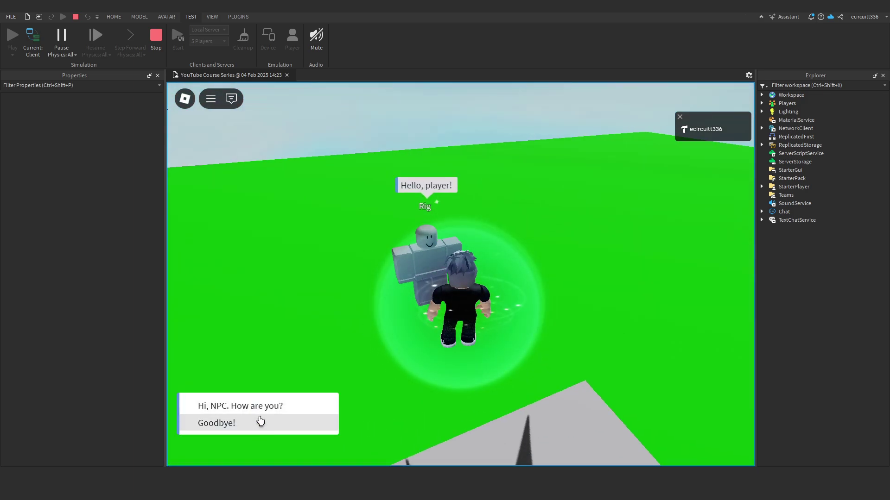
pyautogui.click(259, 421)
pyautogui.press('d')
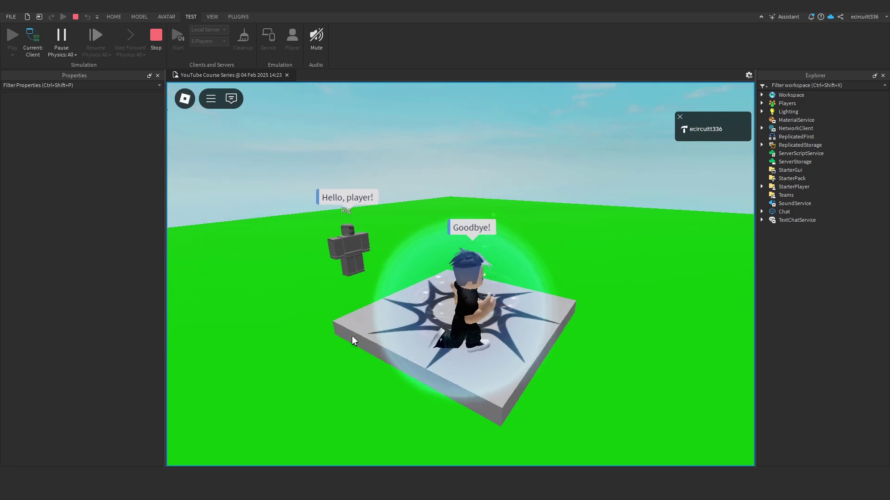
# Walk the character around and back to the rig, restart the conversation and choose "Hi, NPC. How are you?".
pyautogui.moveTo(352, 336); pyautogui.dragTo(352, 336, button='right')
pyautogui.press('w')
pyautogui.press('d')
pyautogui.press('s')
pyautogui.moveTo(570, 206); pyautogui.dragTo(585, 213, button='right')
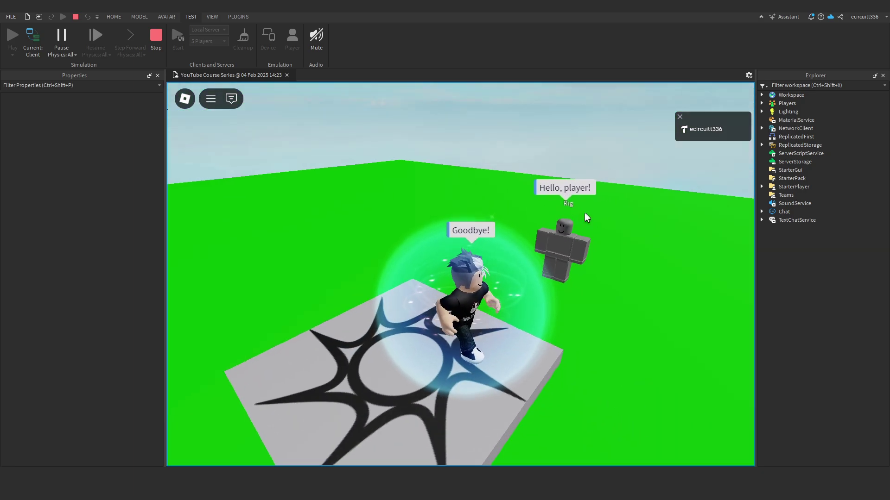
pyautogui.press('s')
pyautogui.moveTo(500, 230); pyautogui.dragTo(498, 231, button='right')
pyautogui.press('d')
pyautogui.press('w')
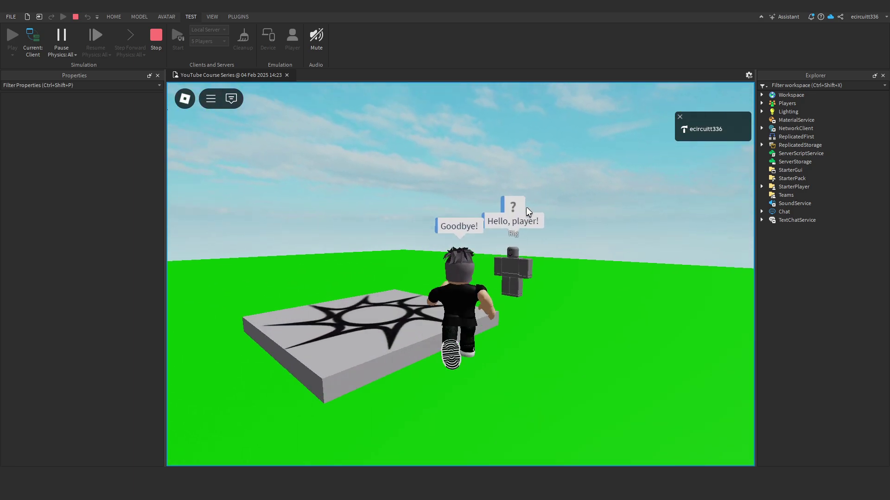
pyautogui.press('d')
pyautogui.click(504, 184)
pyautogui.moveTo(496, 245); pyautogui.dragTo(495, 249, button='right')
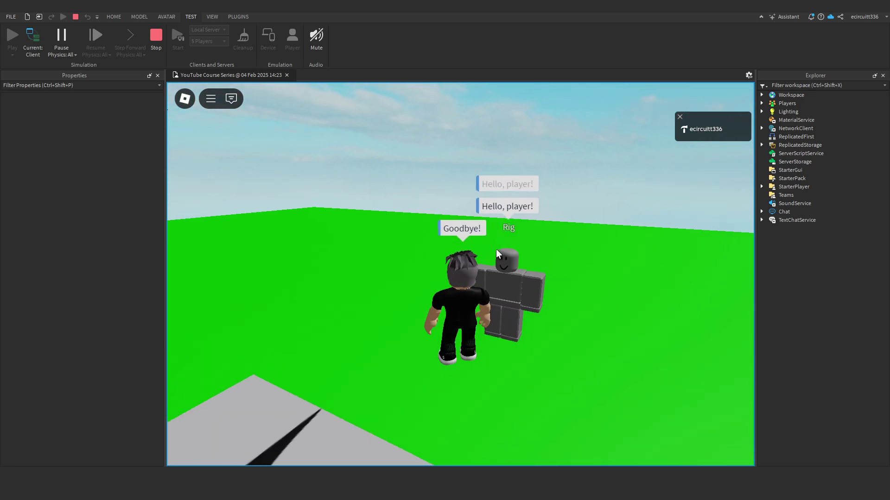
pyautogui.click(247, 408)
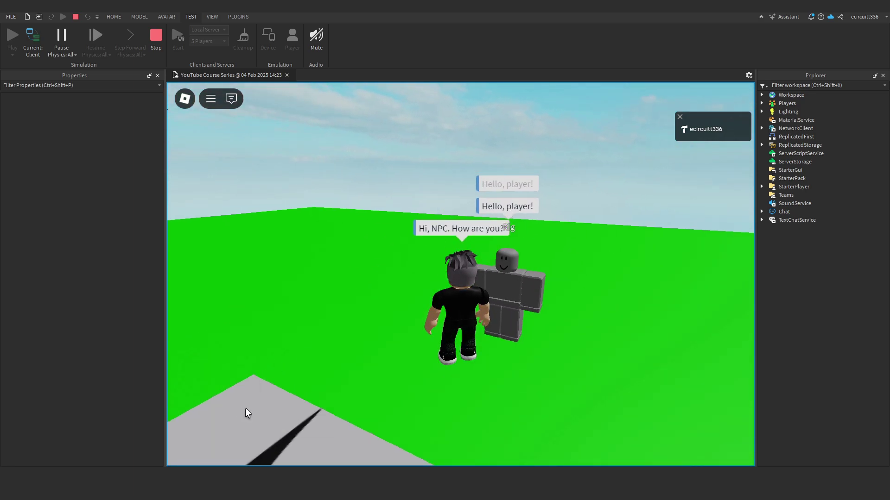
# Walk the character away from the rig to check its reply from a distance and end the playtest.
pyautogui.moveTo(560, 227); pyautogui.dragTo(560, 227, button='right')
pyautogui.press('d')
pyautogui.press('s')
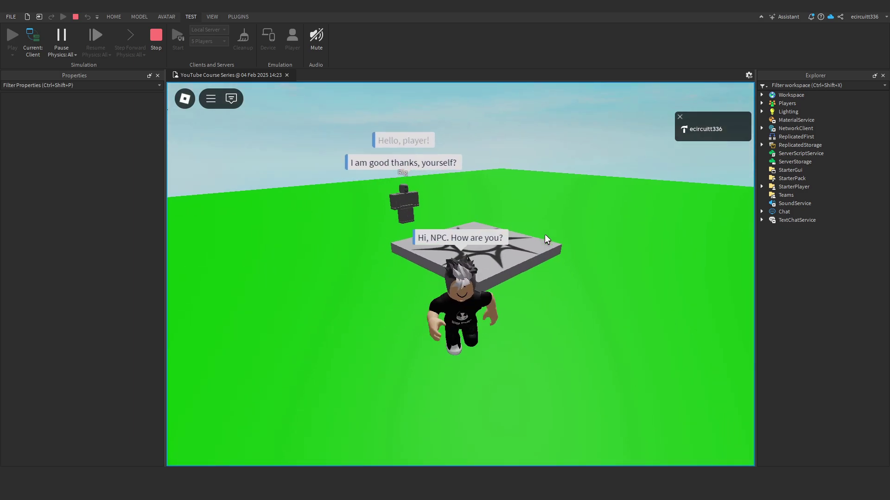
pyautogui.hotkey('shift', 'F5')
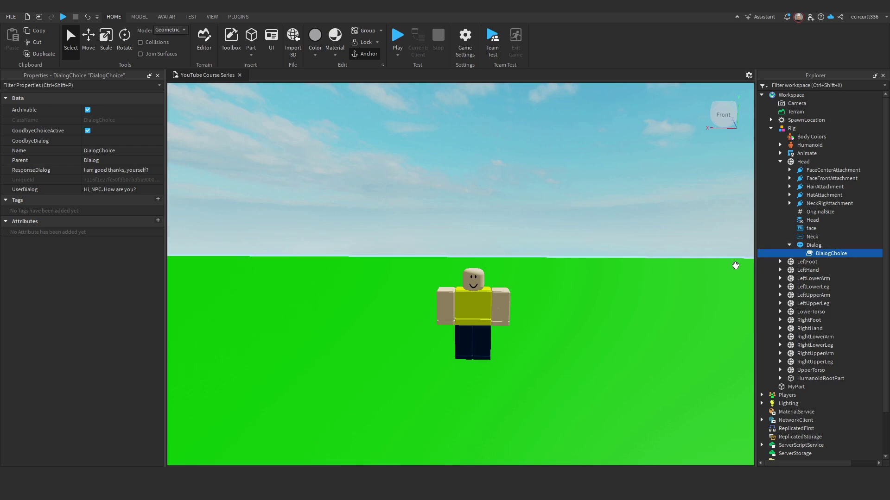
# Duplicate the DialogChoice and nest the copy inside the original DialogChoice.
pyautogui.moveTo(707, 263); pyautogui.dragTo(707, 262, button='right')
pyautogui.press('d')
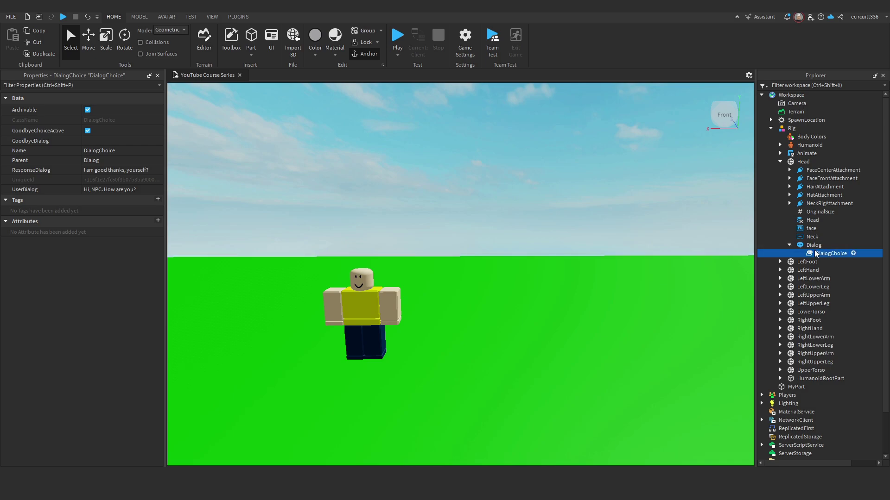
pyautogui.rightClick(825, 254)
pyautogui.click(789, 48)
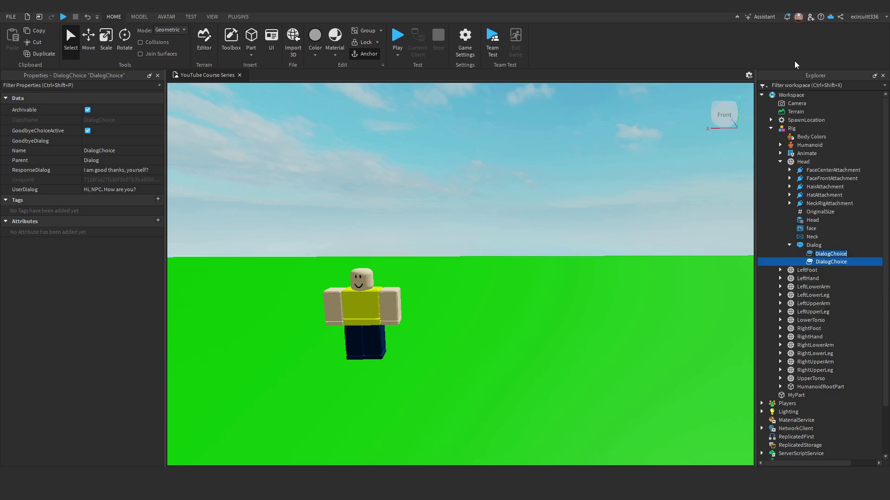
pyautogui.moveTo(832, 262); pyautogui.dragTo(832, 254)
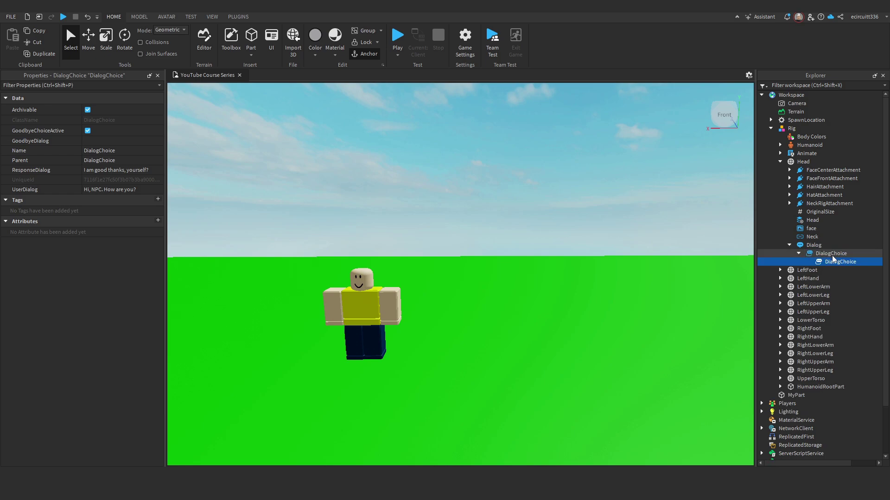
pyautogui.click(831, 254)
pyautogui.moveTo(727, 264); pyautogui.dragTo(683, 262, button='right')
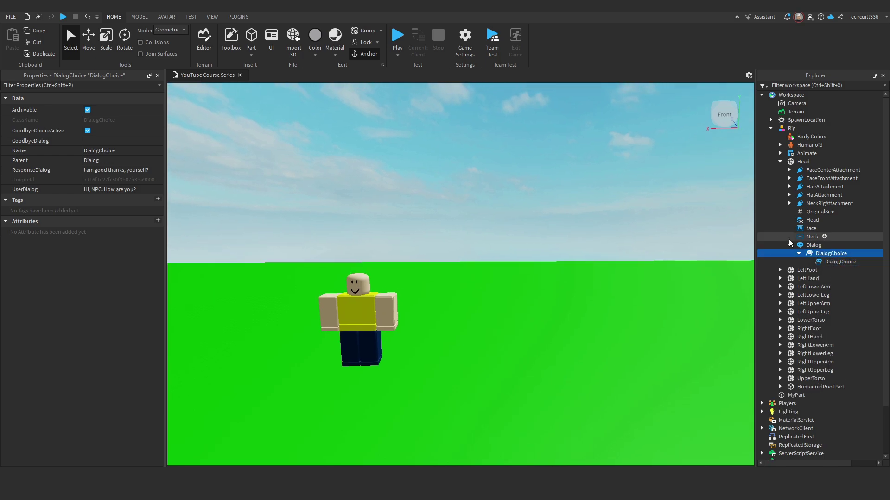
pyautogui.moveTo(621, 226); pyautogui.dragTo(622, 224, button='right')
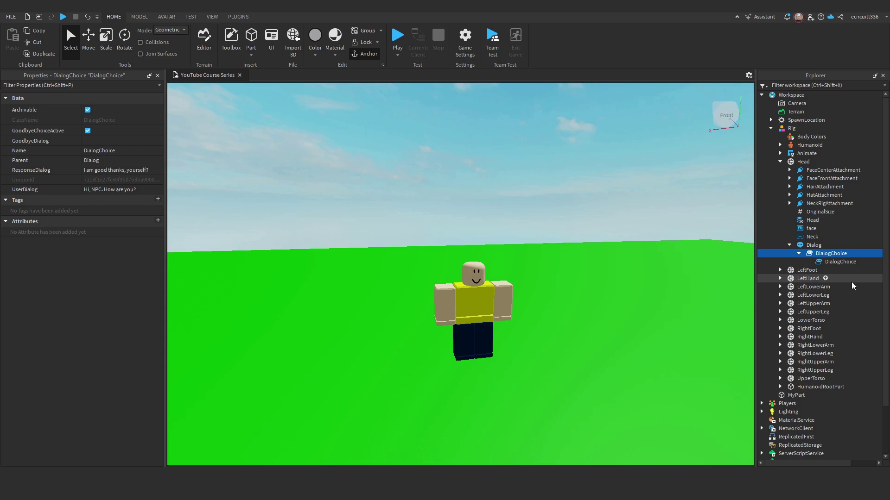
pyautogui.click(818, 245)
pyautogui.moveTo(741, 245); pyautogui.dragTo(722, 239, button='right')
pyautogui.click(815, 254)
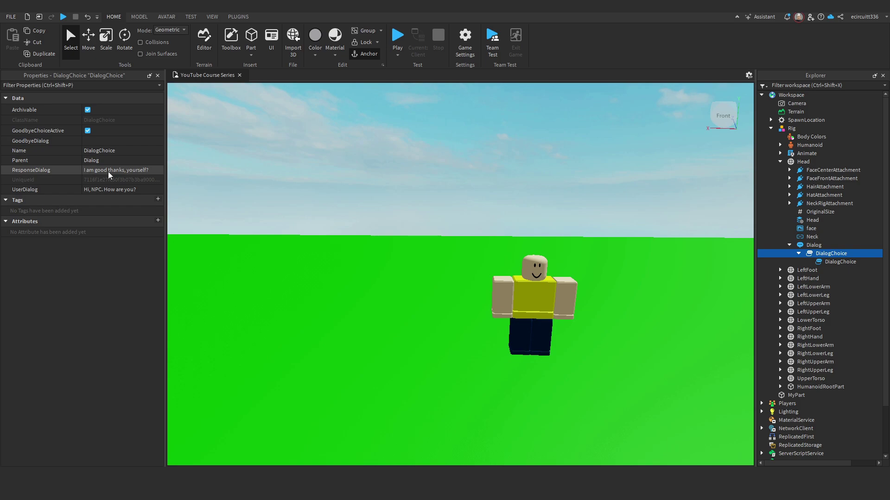
# Set the UserDialog of the nested DialogChoice to "Good, thanks".
pyautogui.click(832, 262)
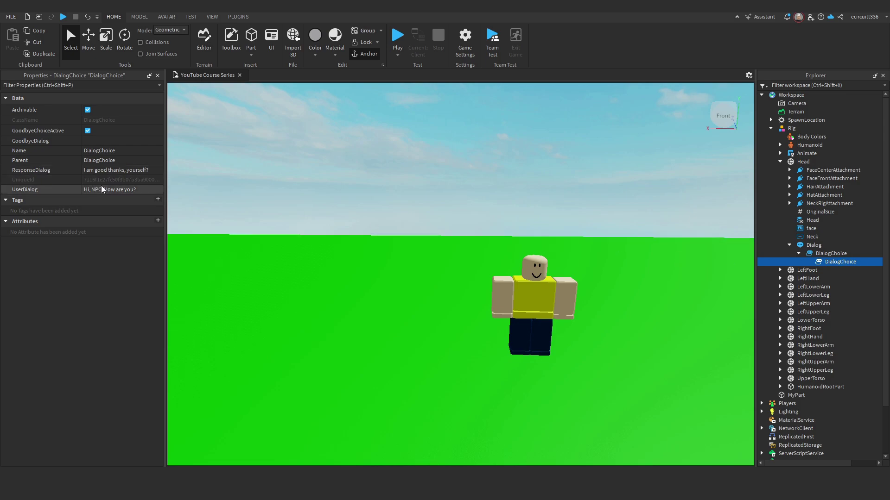
pyautogui.click(111, 191)
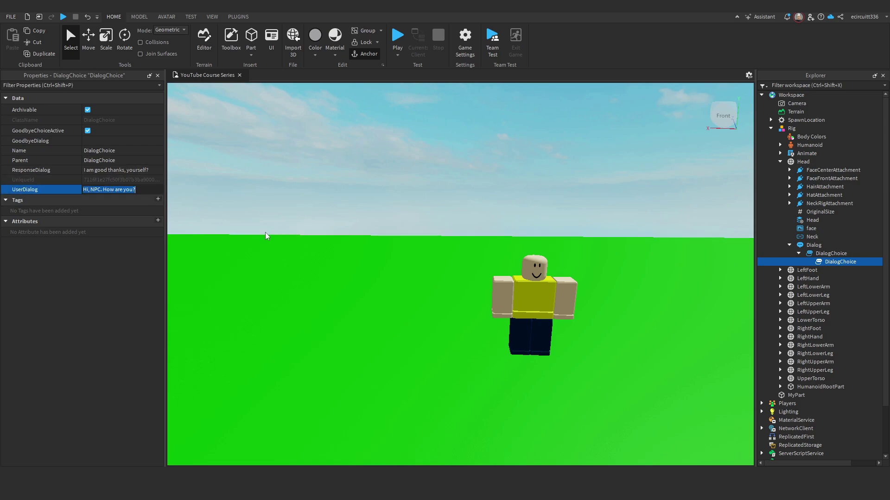
pyautogui.write('I am')
pyautogui.hotkey('ctrl', 'a')
pyautogui.write('Good, thanks')
# Set the nested choice's ResponseDialog to "That's great to hear!".
pyautogui.hotkey('shift', 'Tab')
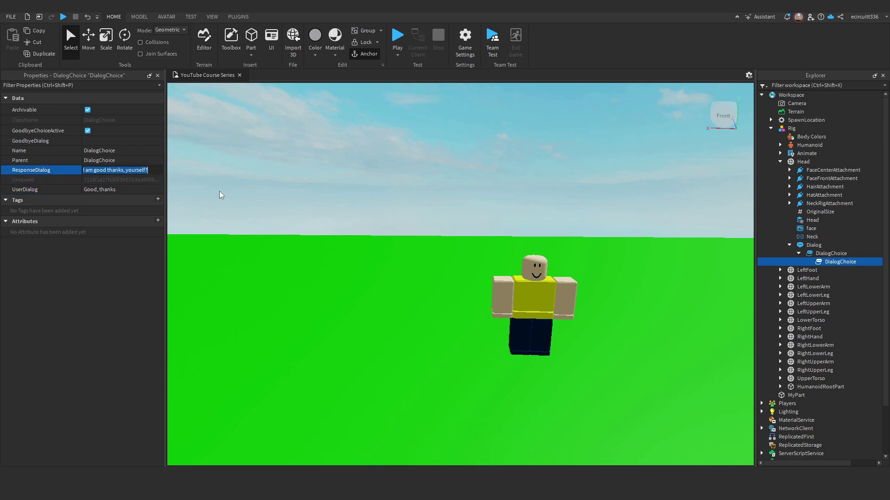
pyautogui.write("That's")
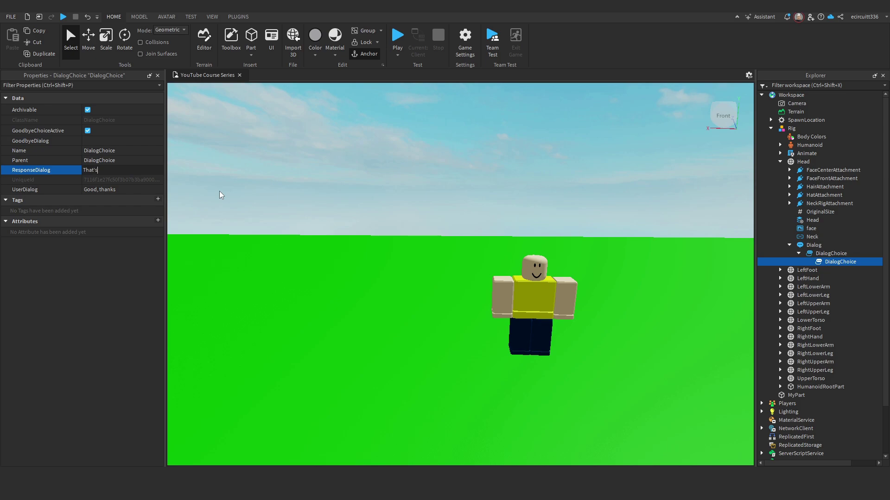
pyautogui.write(' great to hear!')
pyautogui.press('Return')
# Duplicate the "Good, thanks" choice under the same parent and compare the parent and both nested choices.
pyautogui.hotkey('ctrl', 'd')
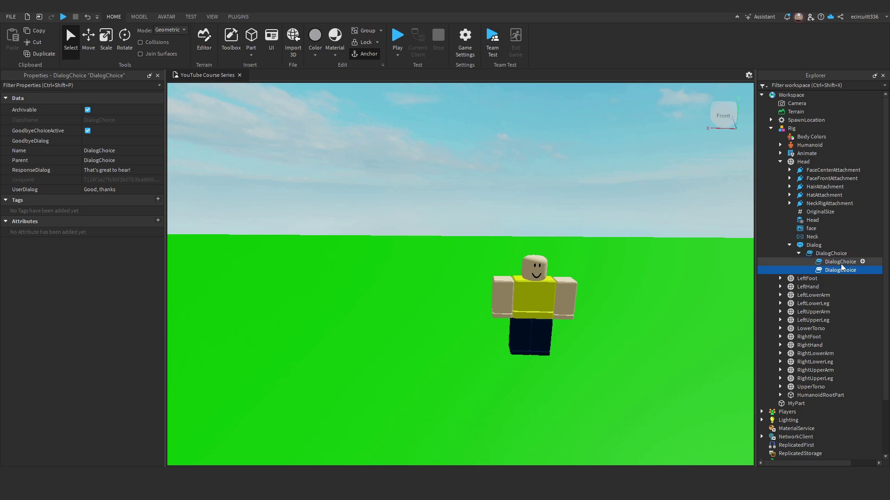
pyautogui.keyDown('ctrl'); pyautogui.click(838, 262); pyautogui.keyUp('ctrl')
pyautogui.click(834, 254)
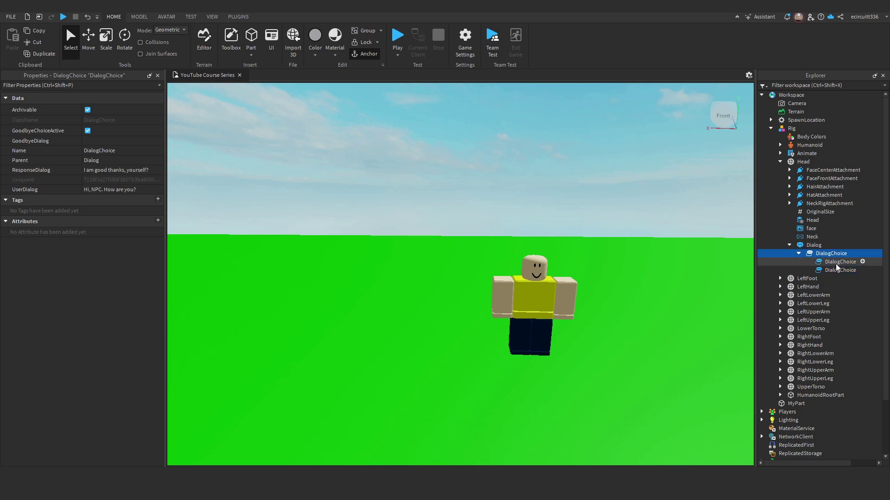
pyautogui.click(824, 262)
pyautogui.click(825, 270)
pyautogui.click(824, 263)
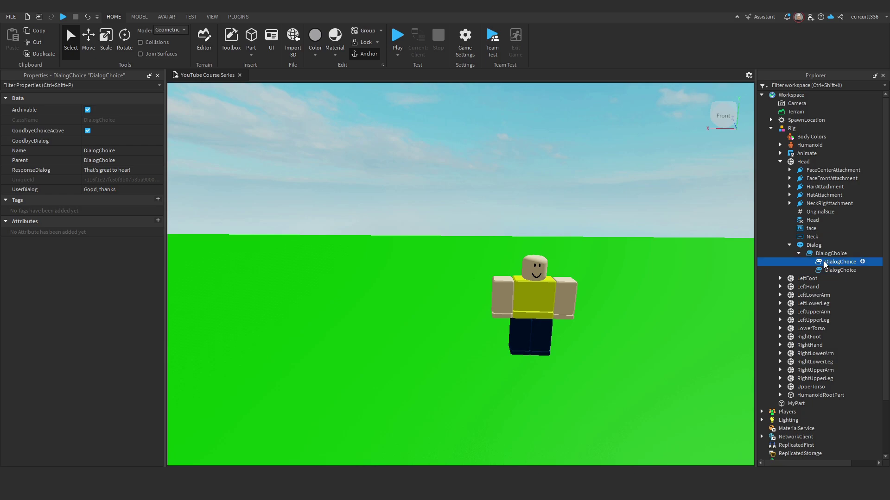
pyautogui.click(825, 269)
pyautogui.moveTo(835, 272); pyautogui.dragTo(841, 263)
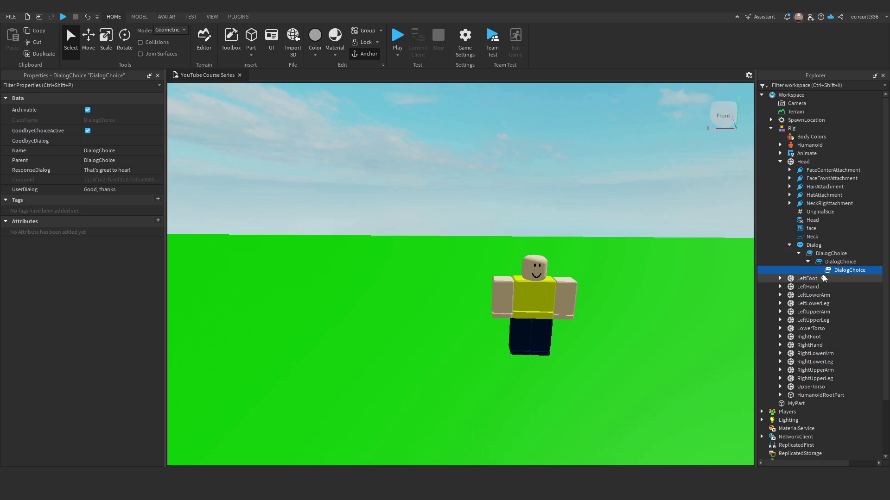
pyautogui.click(190, 17)
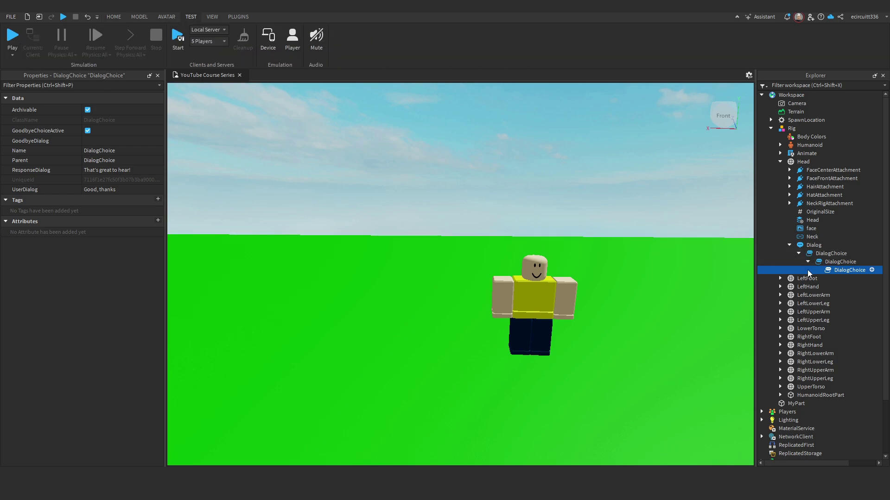
pyautogui.moveTo(851, 269); pyautogui.dragTo(838, 273)
# Set the duplicated choice's UserDialog to "Okay, thanks" and its ResponseDialog to "That's good to hear!".
pyautogui.click(110, 189)
pyautogui.write('Okay')
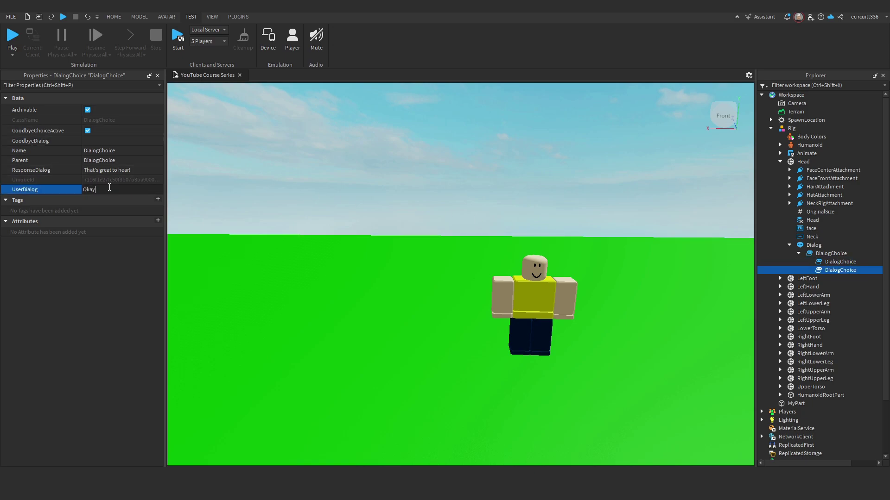
pyautogui.doubleClick(119, 171)
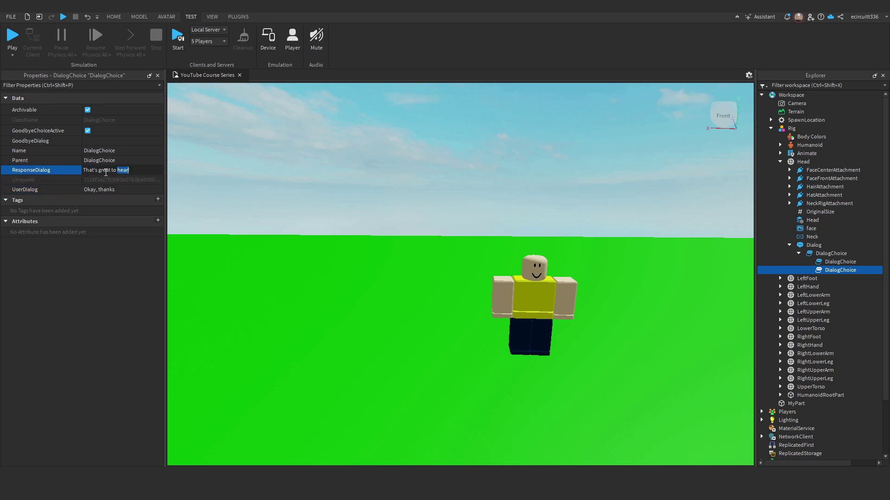
pyautogui.doubleClick(104, 171)
pyautogui.write('good')
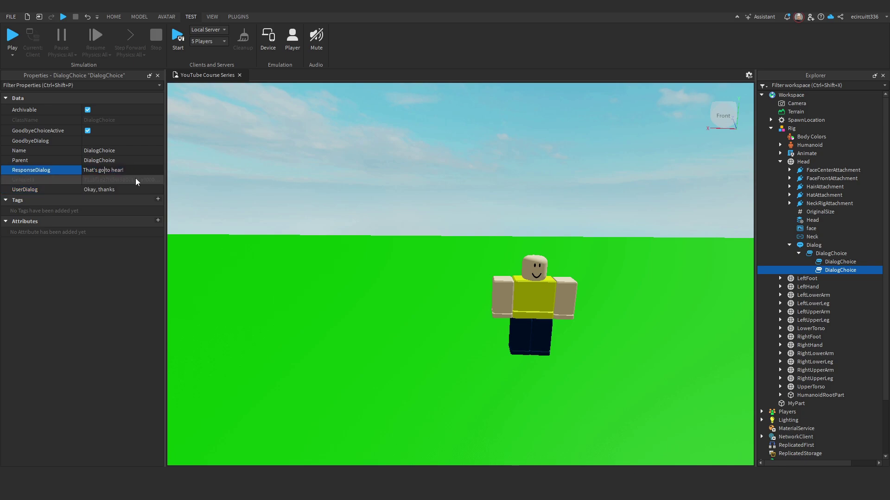
pyautogui.press('Return')
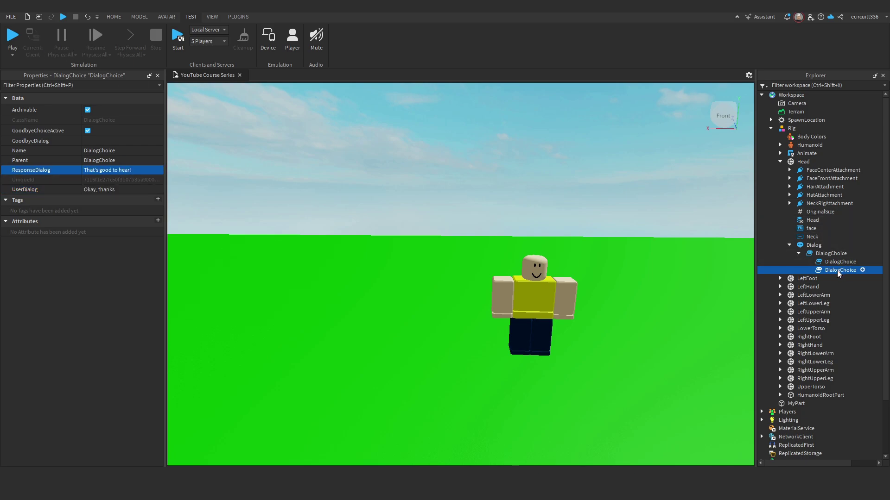
# Nest the "Okay, thanks" choice inside the "Good, thanks" choice and open a conversation with the rig in a playtest.
pyautogui.moveTo(840, 271); pyautogui.dragTo(839, 262)
pyautogui.press('F5')
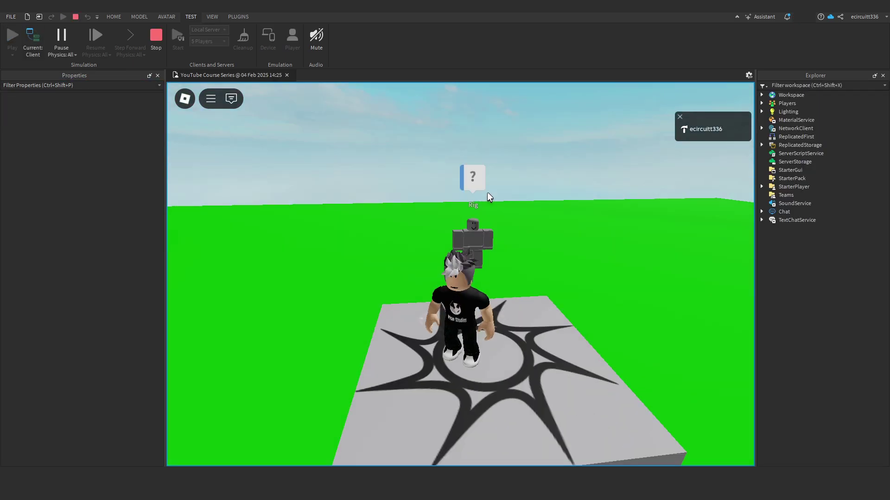
pyautogui.press('w')
pyautogui.moveTo(488, 192)
pyautogui.mouseDown(button='right')
pyautogui.moveTo(527, 192)
pyautogui.moveTo(517, 204)
pyautogui.moveTo(472, 191)
pyautogui.mouseUp(button='right')
pyautogui.press('s')
pyautogui.click(472, 191)
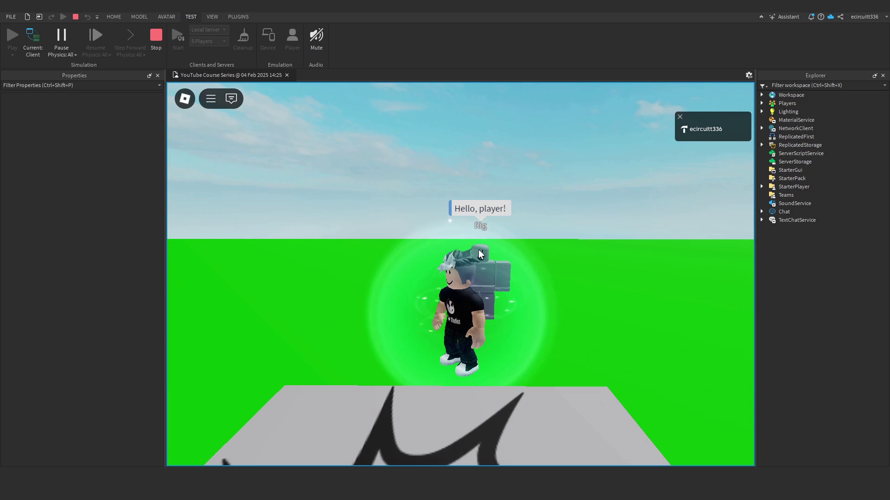
# Answer the rig with "Hi, NPC. How are you?", "Good, thanks" and the choice nested beneath it, and end the playtest.
pyautogui.click(238, 406)
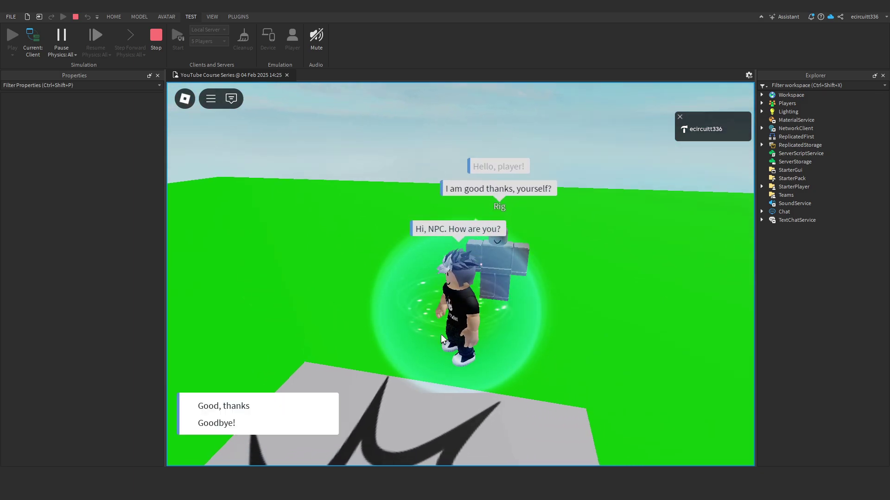
pyautogui.click(262, 412)
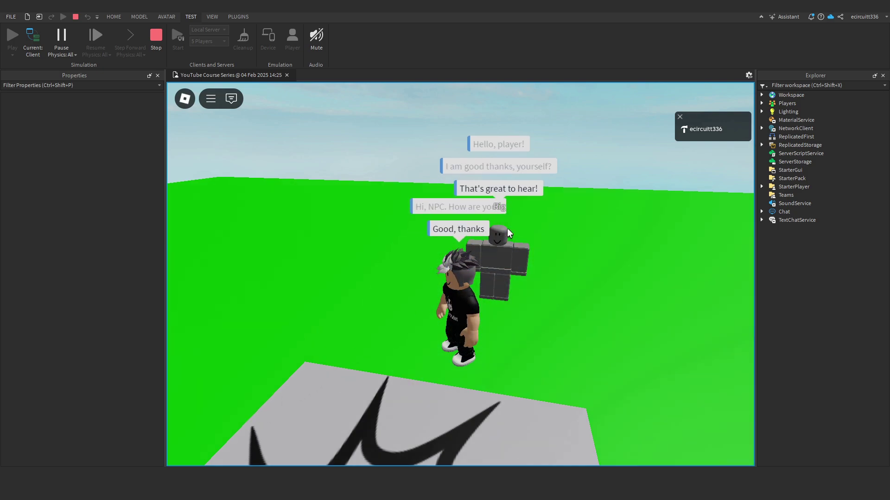
pyautogui.click(236, 407)
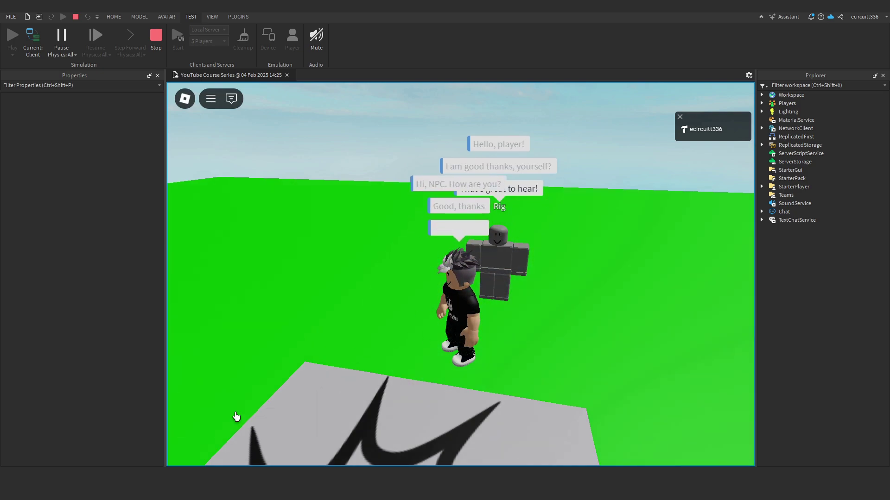
pyautogui.click(157, 34)
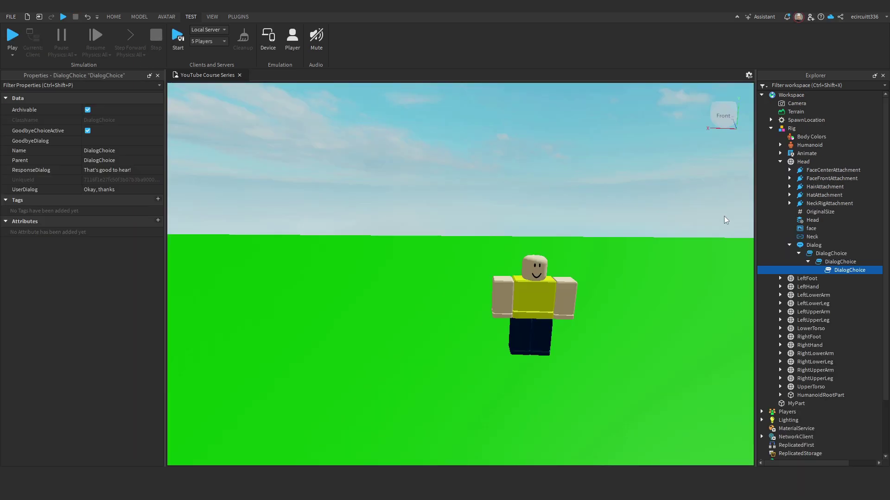
# Move the "Okay, thanks" choice back under the top-level DialogChoice, beside the "Good, thanks" choice.
pyautogui.moveTo(809, 269)
pyautogui.moveTo(819, 273); pyautogui.dragTo(829, 255)
pyautogui.click(825, 262)
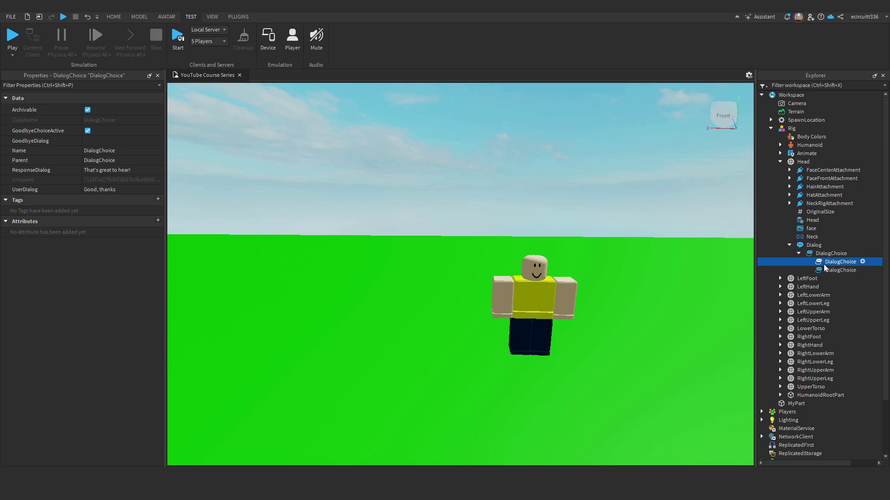
pyautogui.click(828, 254)
# Playtest the place, ask the rig "Hi, NPC. How are you?" to check the reply options, and end the playtest.
pyautogui.click(13, 36)
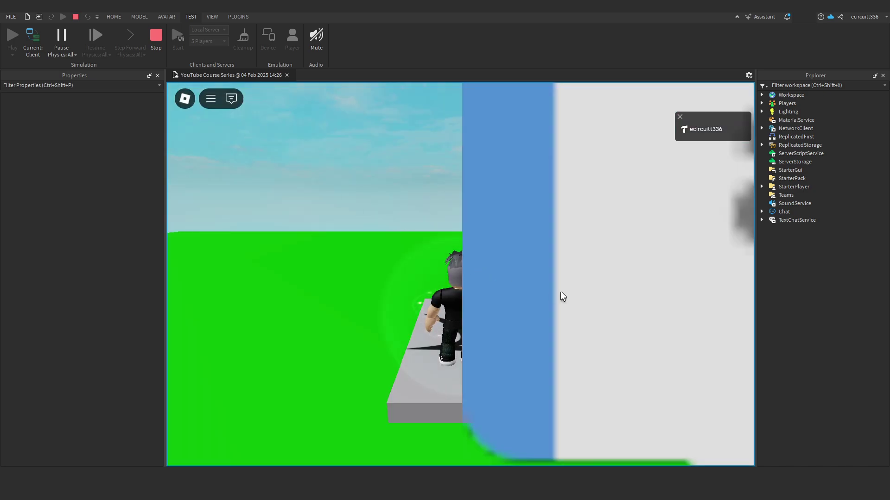
pyautogui.click(560, 292)
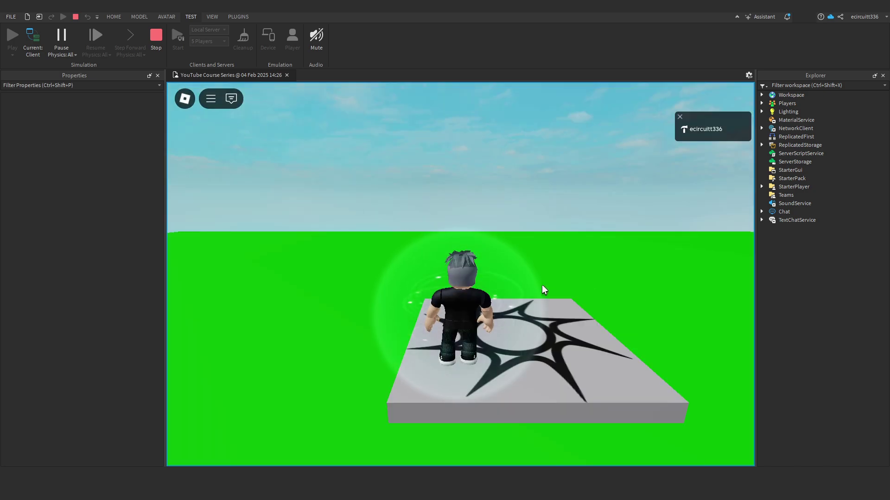
pyautogui.press('w')
pyautogui.moveTo(541, 287); pyautogui.dragTo(483, 284, button='right')
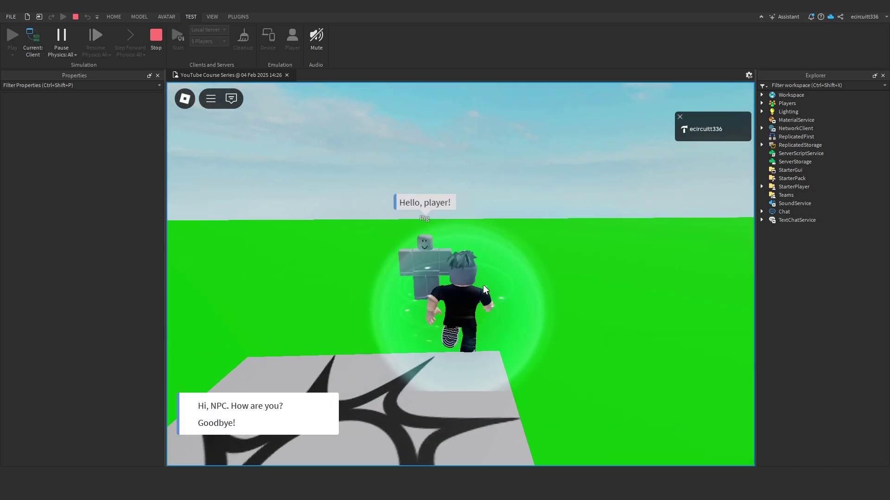
pyautogui.click(282, 406)
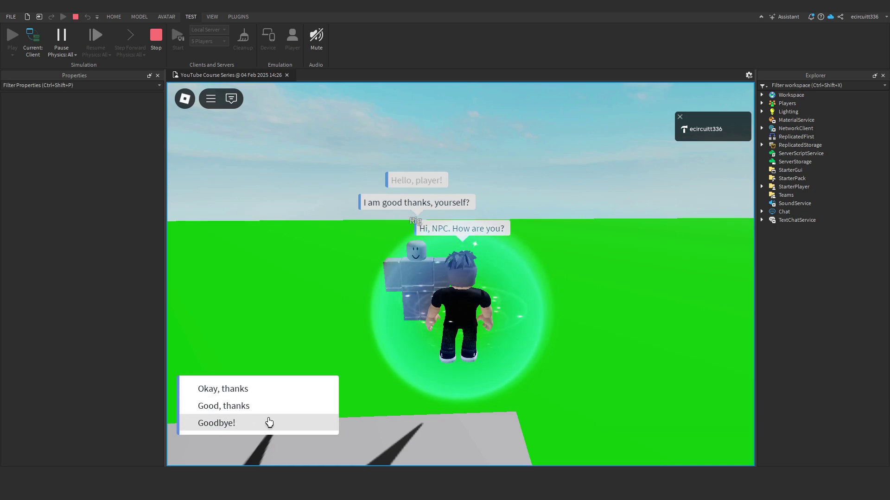
pyautogui.click(159, 39)
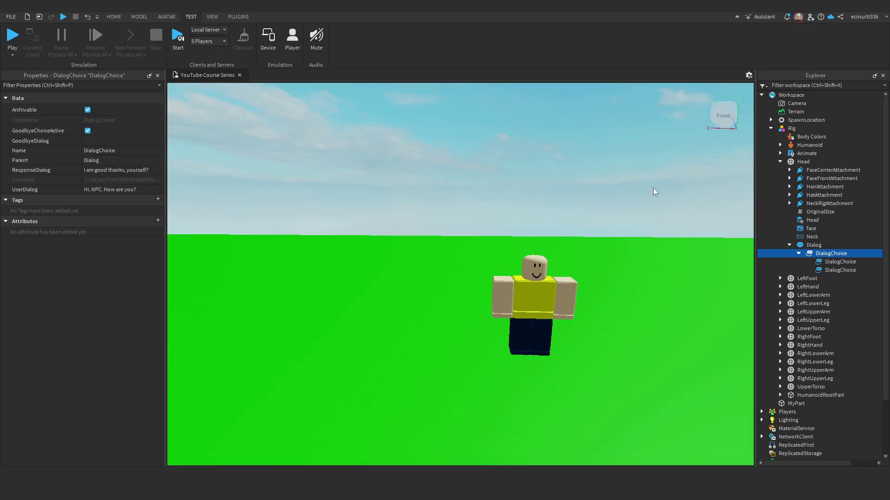
# Duplicate the "Okay, thanks" choice and set the copy's UserDialog to "I am not feeling very well".
pyautogui.click(840, 270)
pyautogui.hotkey('ctrl', 'd')
pyautogui.click(95, 189)
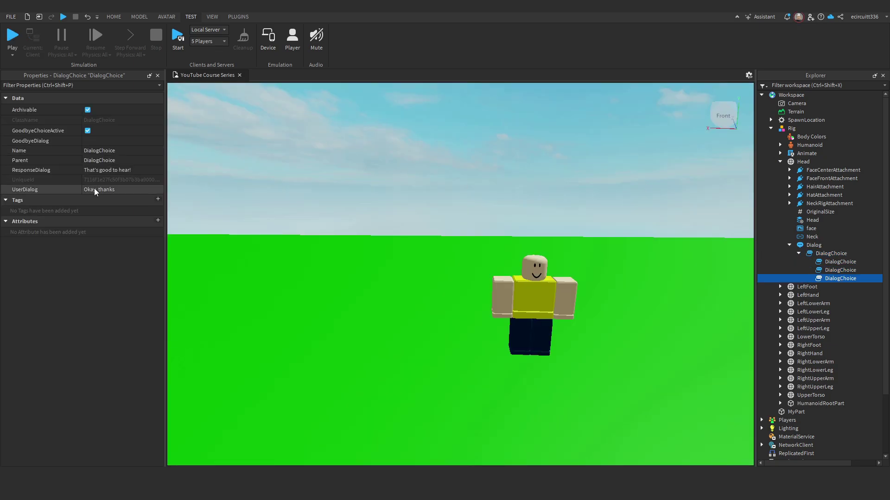
pyautogui.click(95, 189)
pyautogui.press('BackSpace')
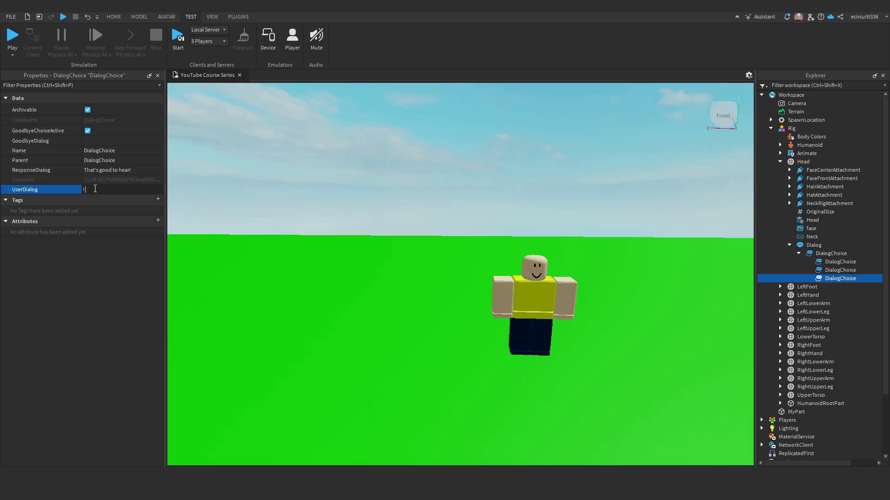
pyautogui.write('am not feeling very well')
# Set the new choice's ResponseDialog to "Oh no, hope you feel better soon!".
pyautogui.click(105, 170)
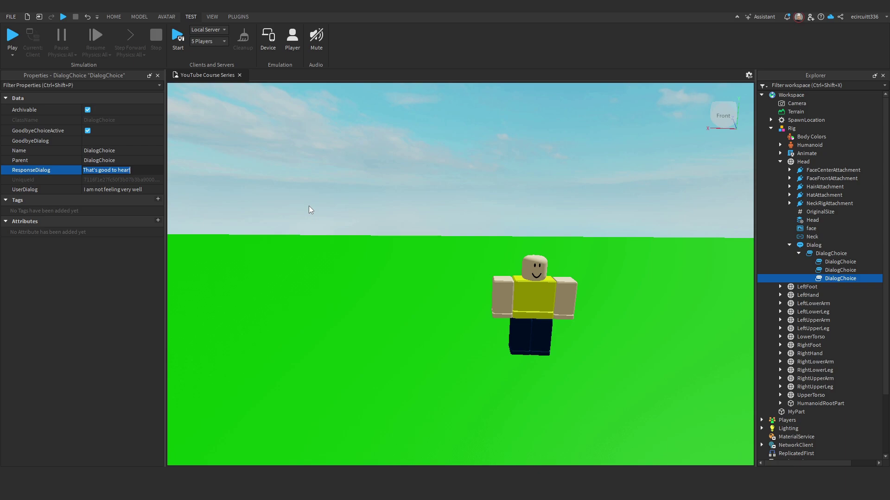
pyautogui.write('Oh no, hope you feel better soon!')
# Playtest the place and answer the rig with "Hi, NPC. How are you?" and "I am not feeling very well".
pyautogui.click(10, 34)
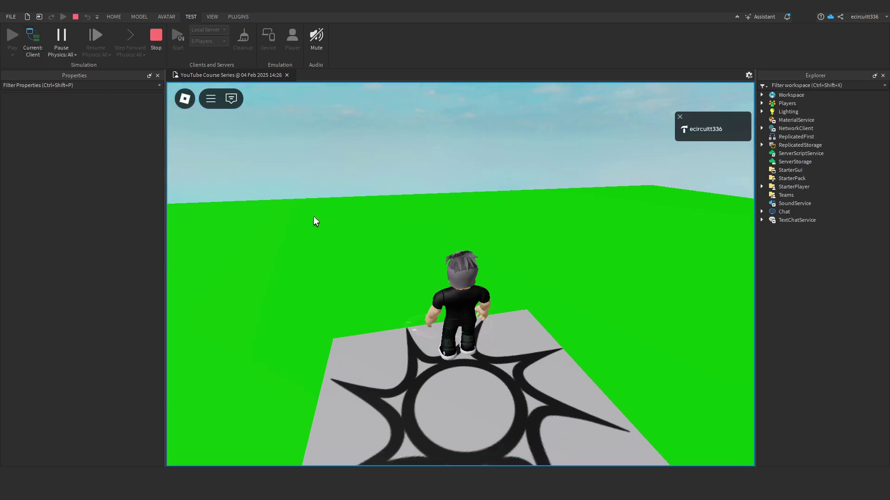
pyautogui.press('w')
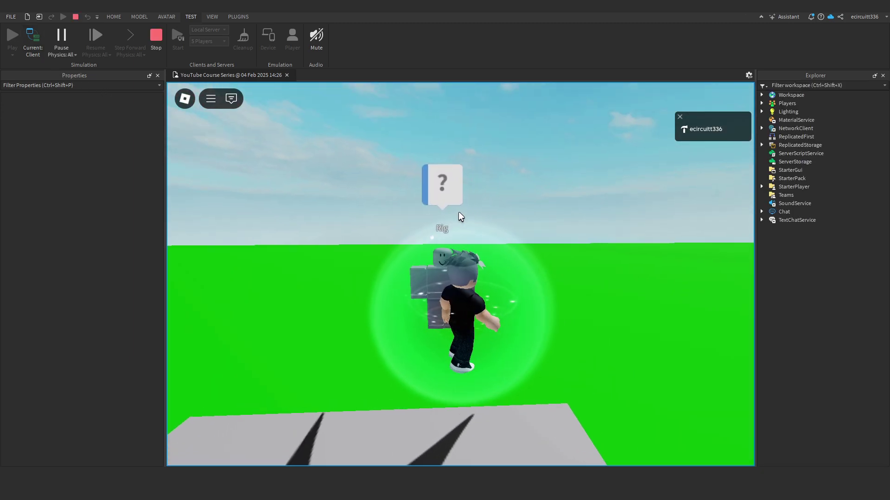
pyautogui.click(444, 172)
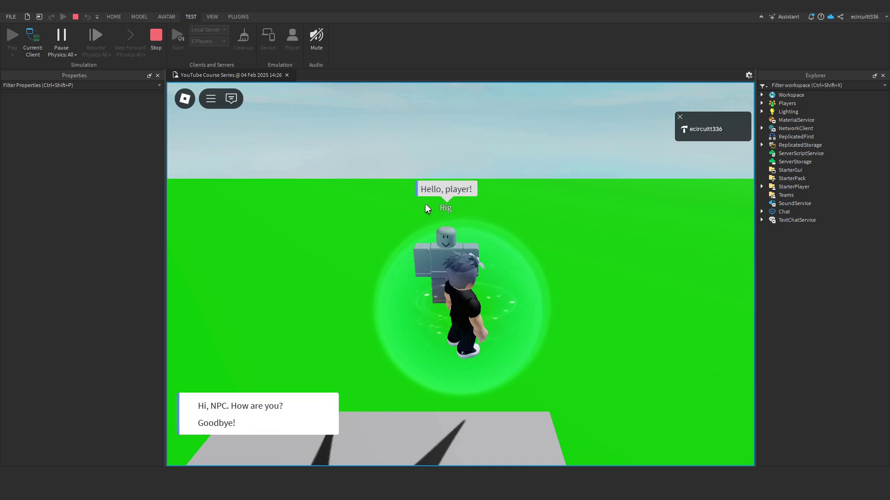
pyautogui.click(278, 405)
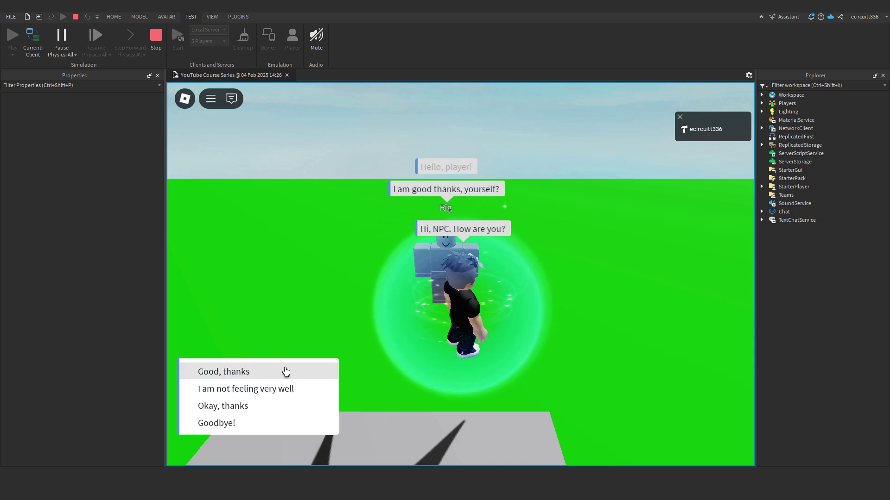
pyautogui.click(259, 393)
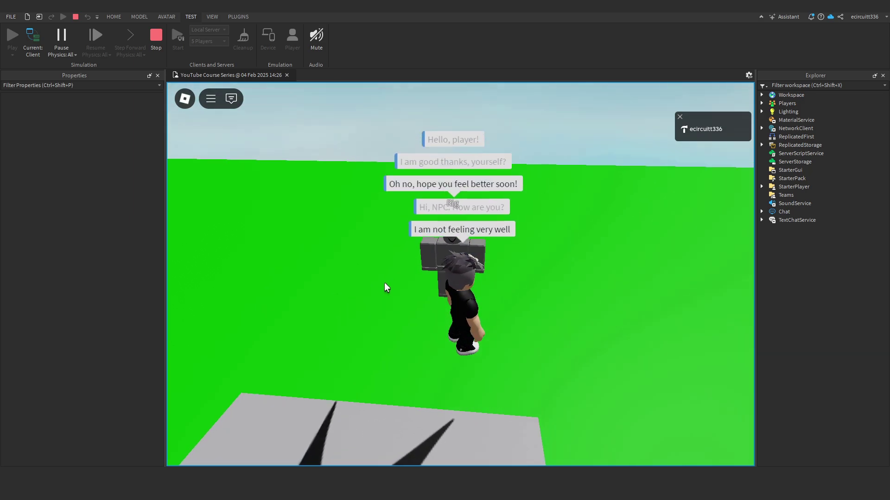
# Walk the character away to view the rig's reply from the side and end the playtest.
pyautogui.moveTo(375, 198); pyautogui.dragTo(405, 198, button='right')
pyautogui.press('w')
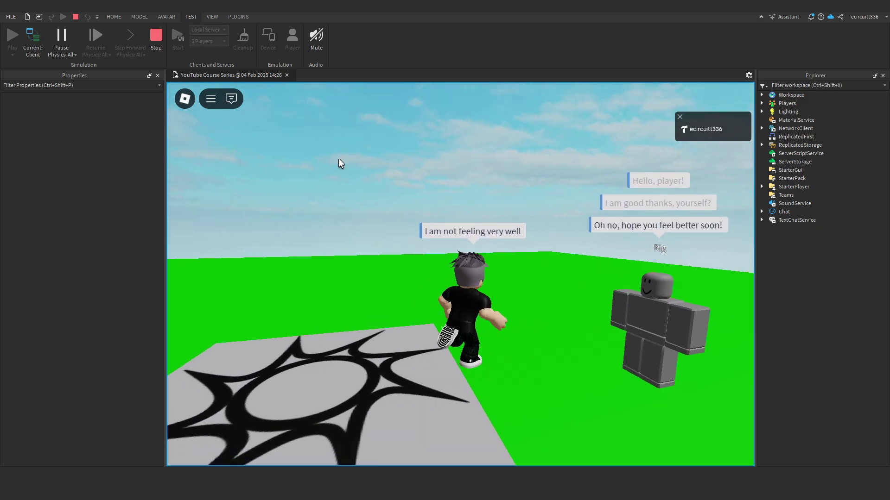
pyautogui.click(156, 35)
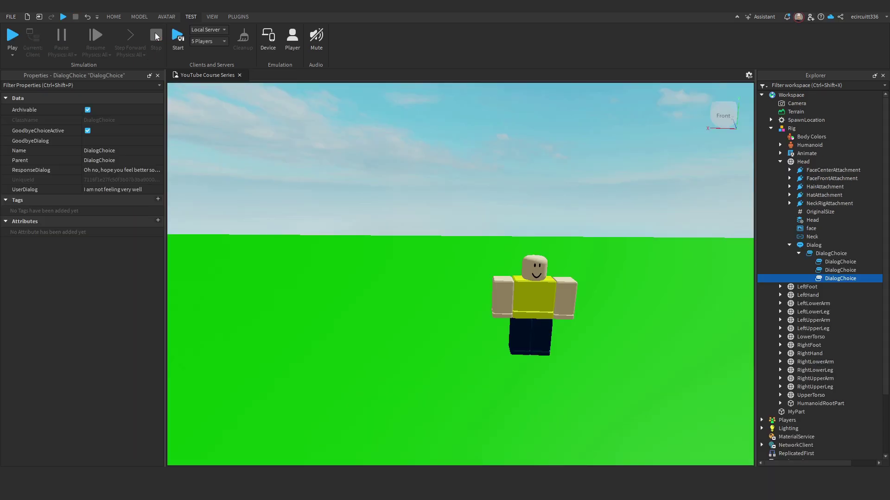